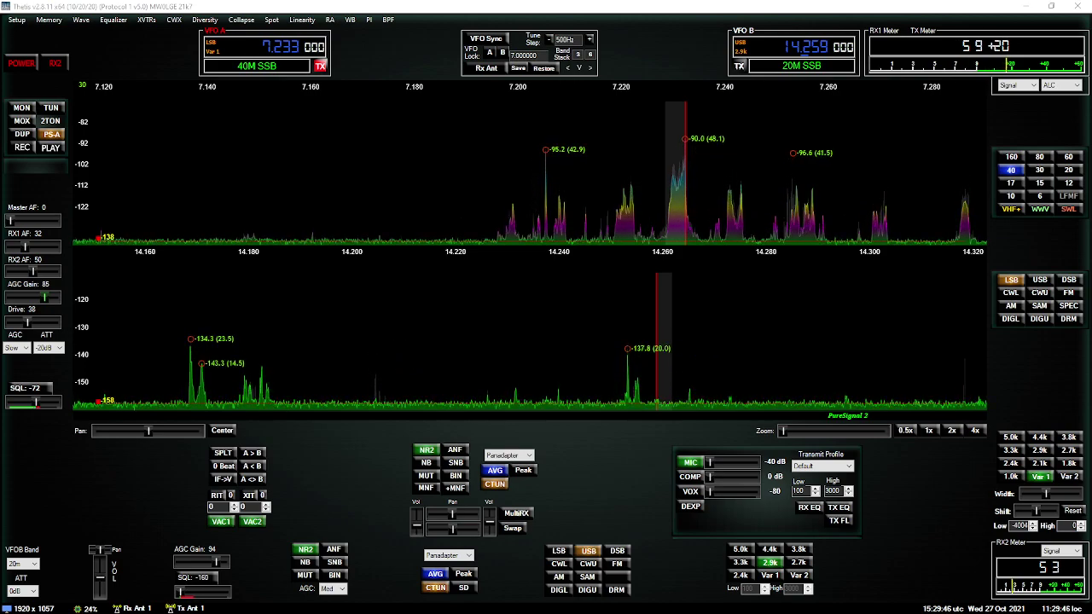
Switch the radio off with the console's POWER button
{"action": "left_click", "coordinate": [22, 64]}
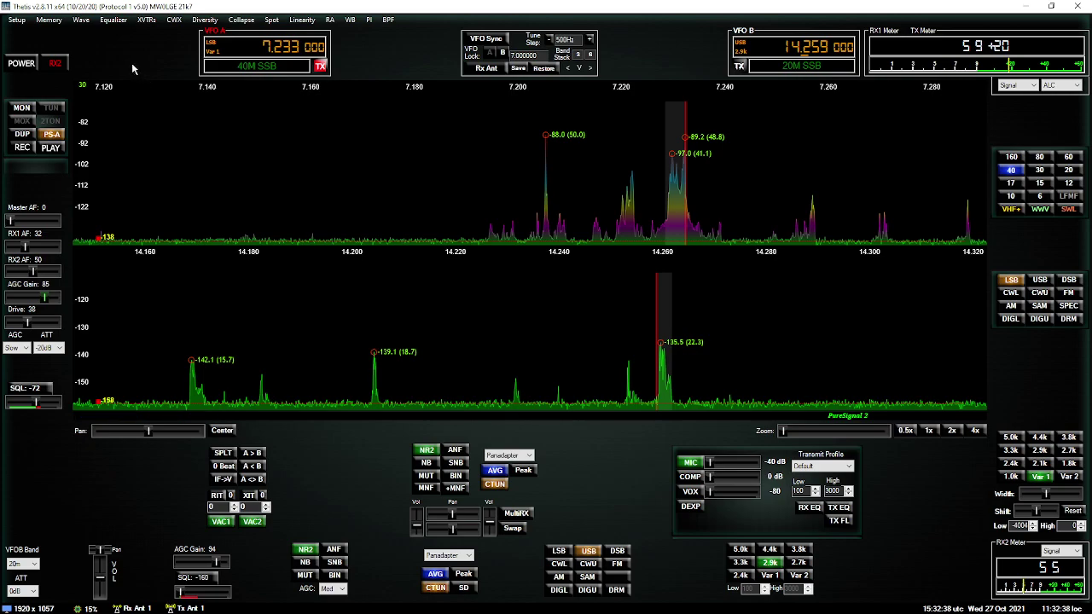
{"action": "left_click", "coordinate": [17, 23]}
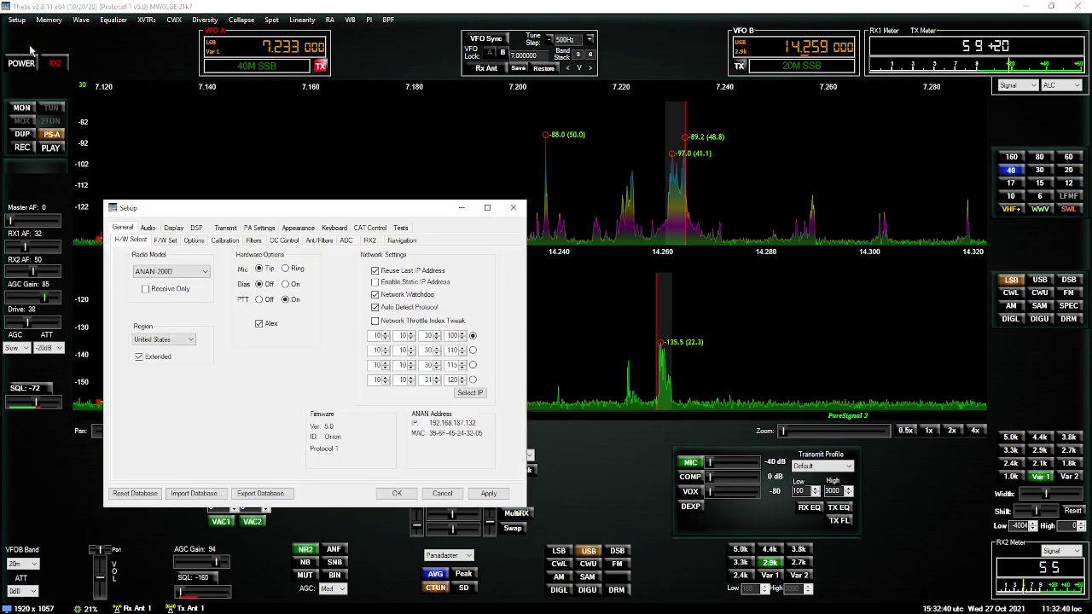
{"action": "left_click", "coordinate": [148, 229]}
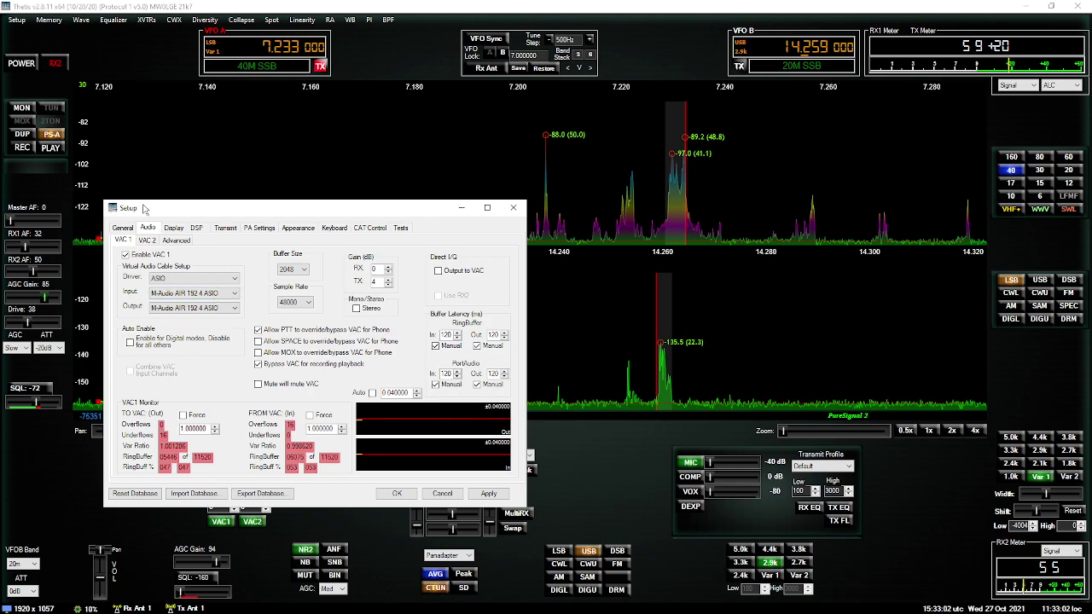
{"action": "left_click", "coordinate": [147, 241]}
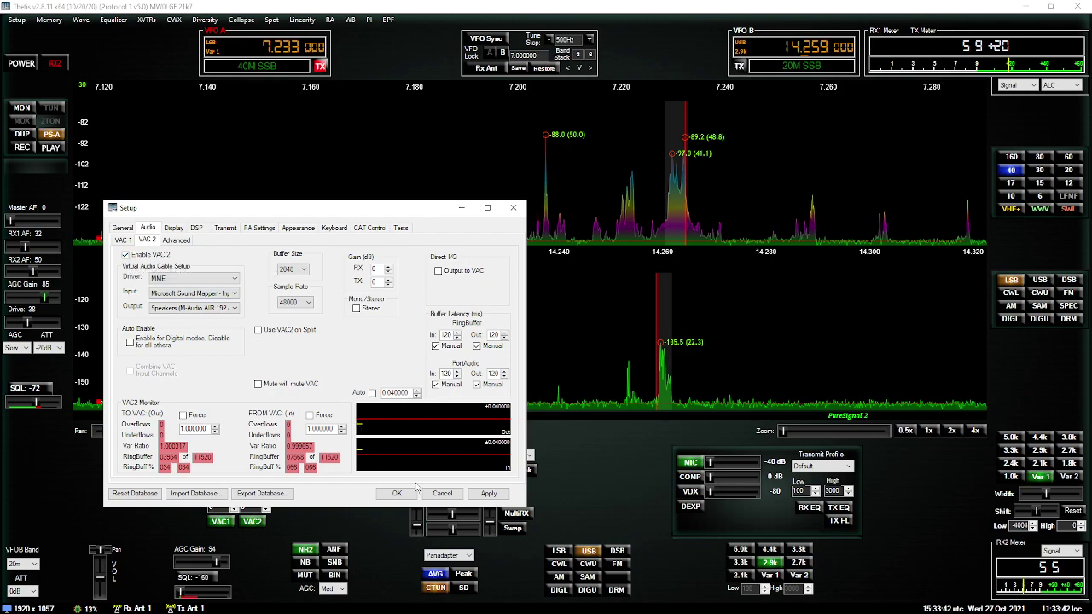
Close Setup, reopen it on the VAC 2 audio page, then close it again
{"action": "left_click", "coordinate": [447, 495]}
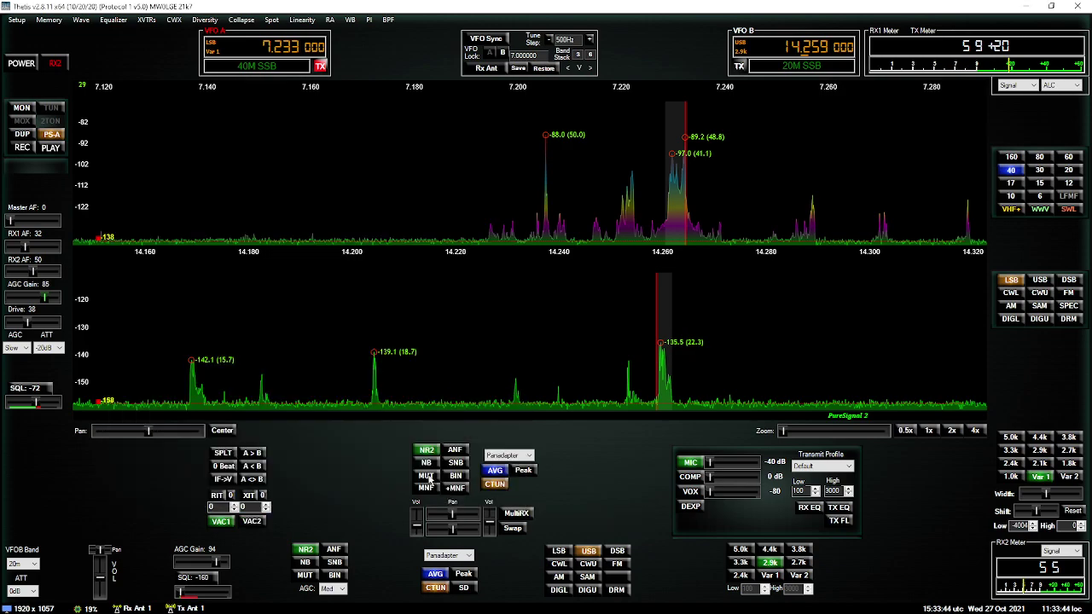
{"action": "left_click", "coordinate": [17, 19]}
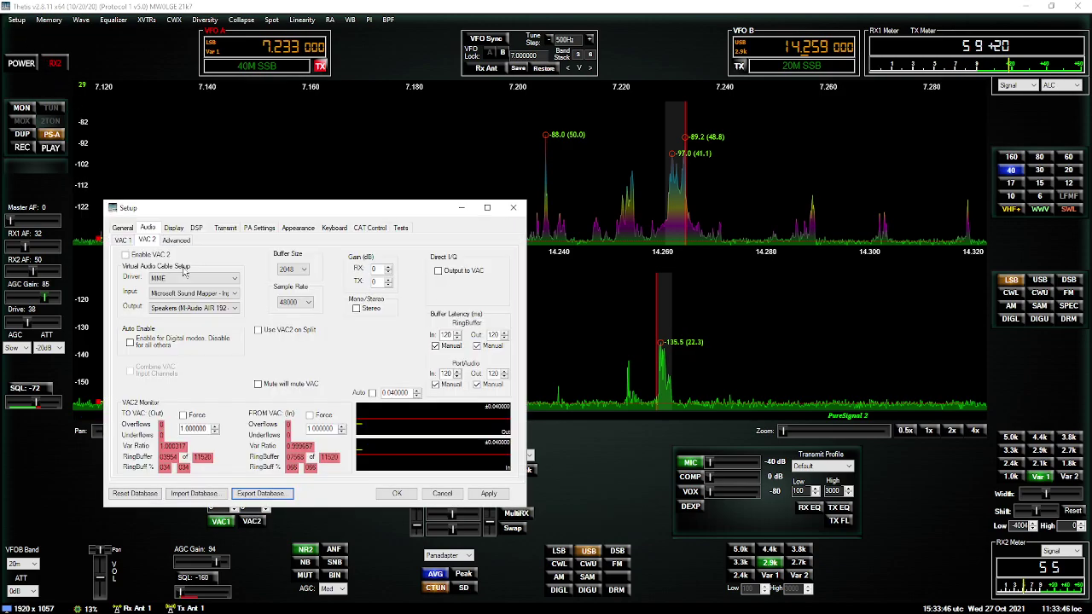
{"action": "left_click", "coordinate": [25, 69]}
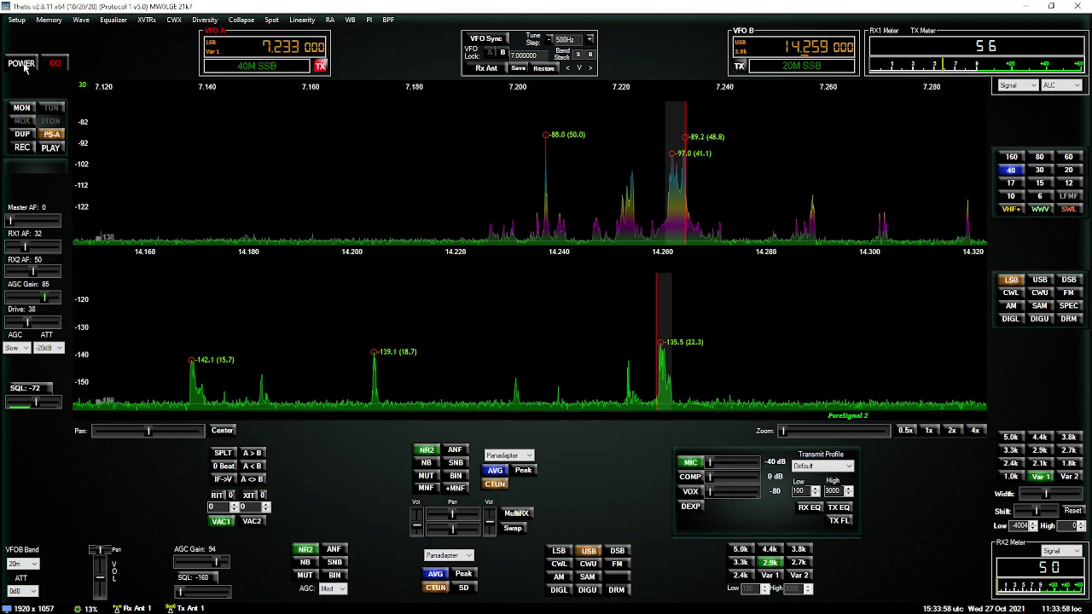
Power the radio on, enable VAC 2, and raise the RX2 AGC gain to 120
{"action": "left_click", "coordinate": [23, 65]}
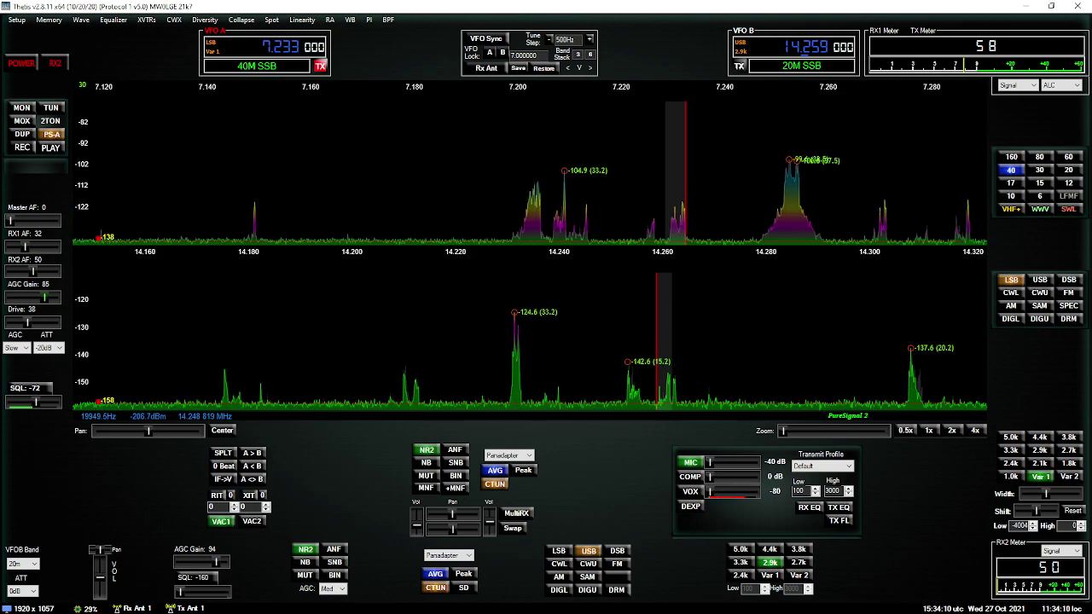
{"action": "left_click", "coordinate": [251, 522]}
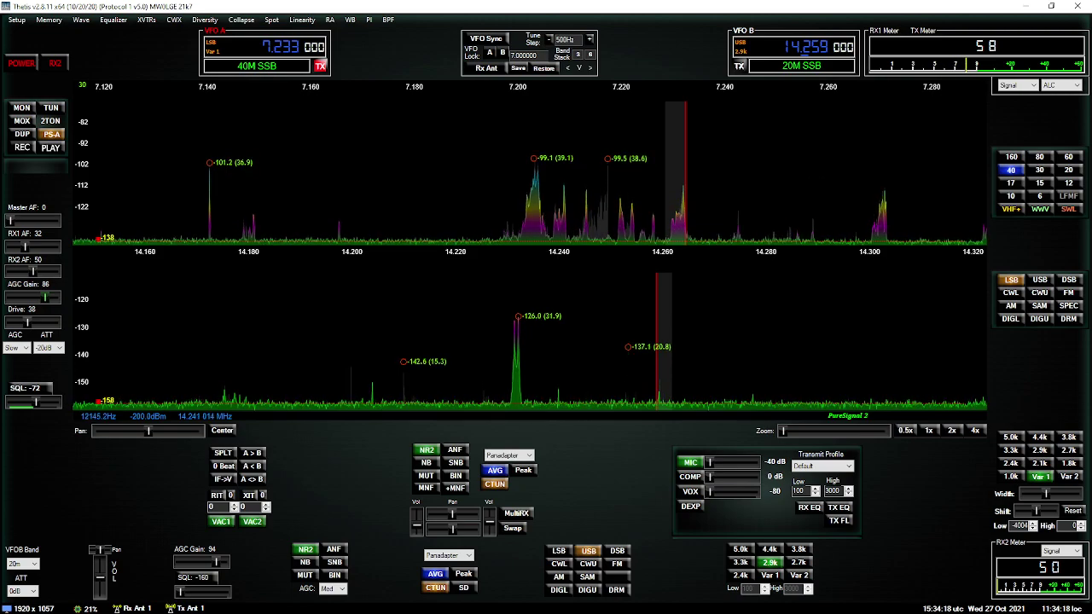
{"action": "left_click_drag", "start_coordinate": [218, 564], "coordinate": [240, 564]}
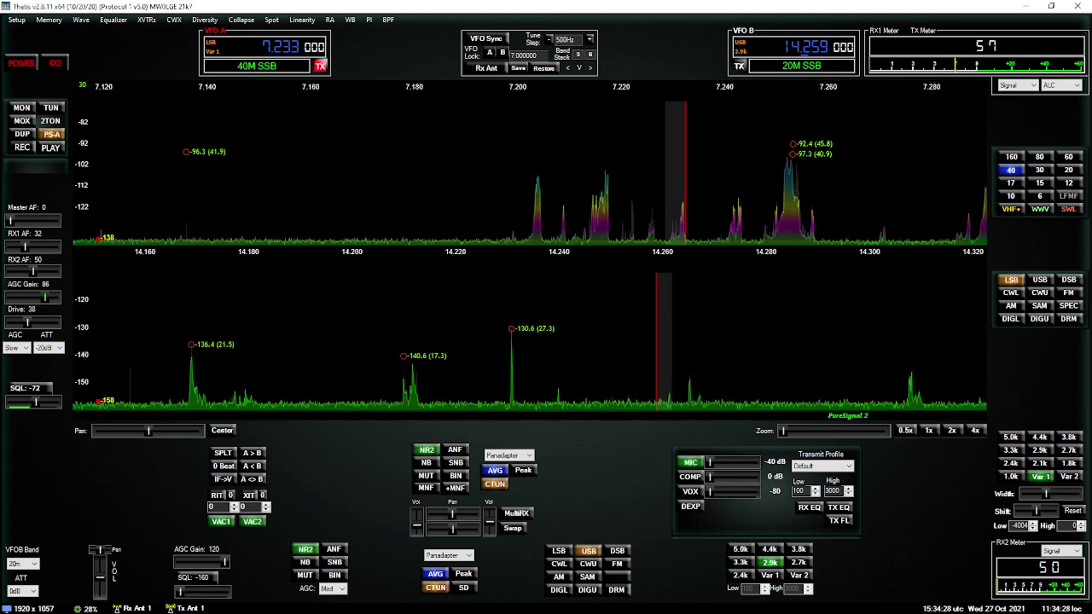
Tune RX2 to the 14.204 500 MHz signal and toggle VAC 2 off and back on
{"action": "left_click", "coordinate": [16, 19]}
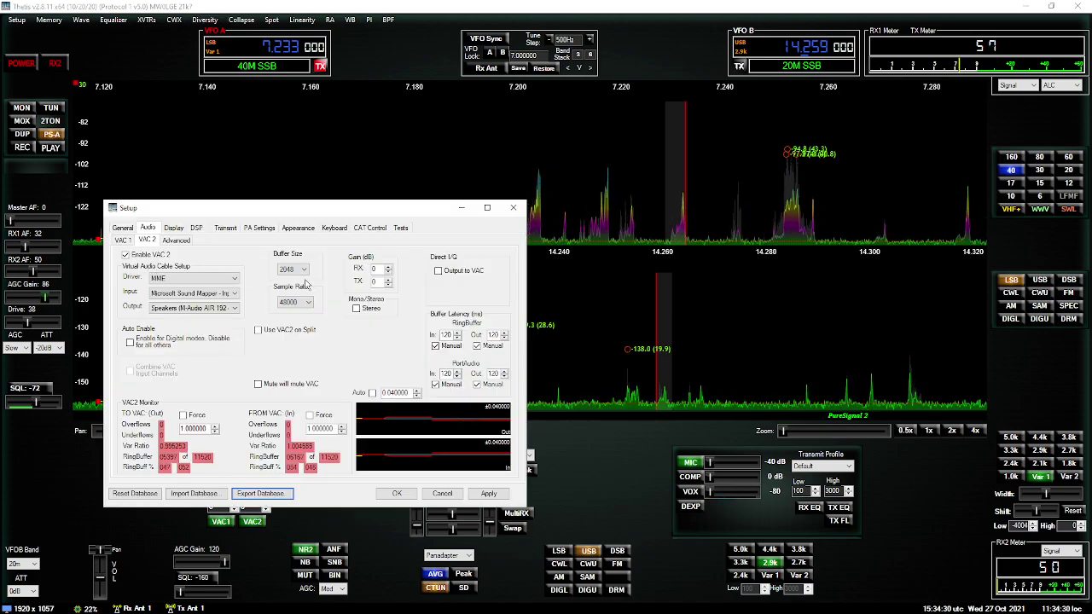
{"action": "left_click", "coordinate": [590, 462]}
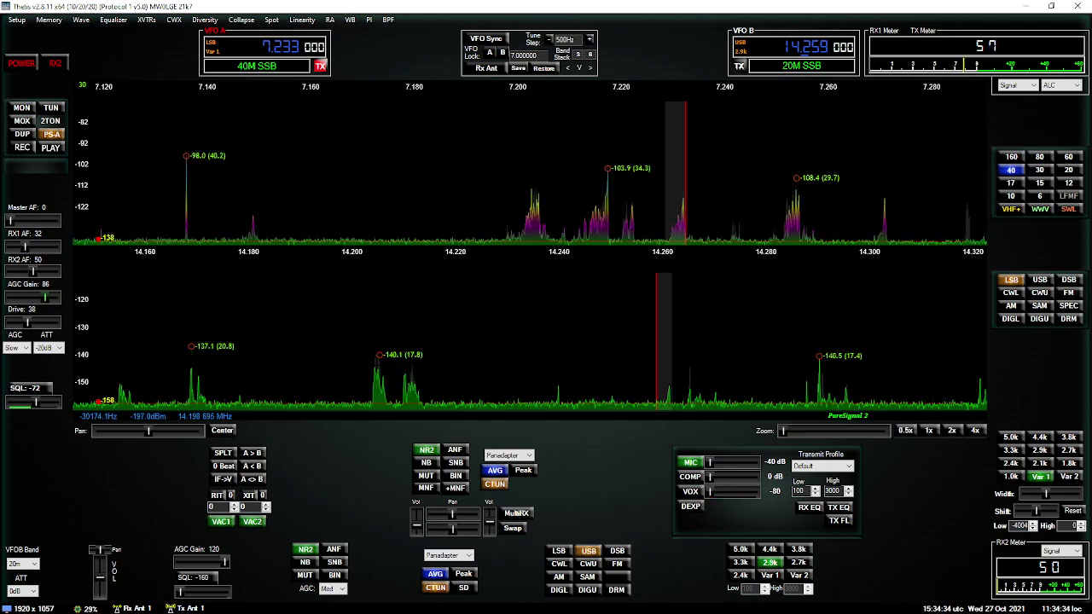
{"action": "left_click", "coordinate": [374, 365]}
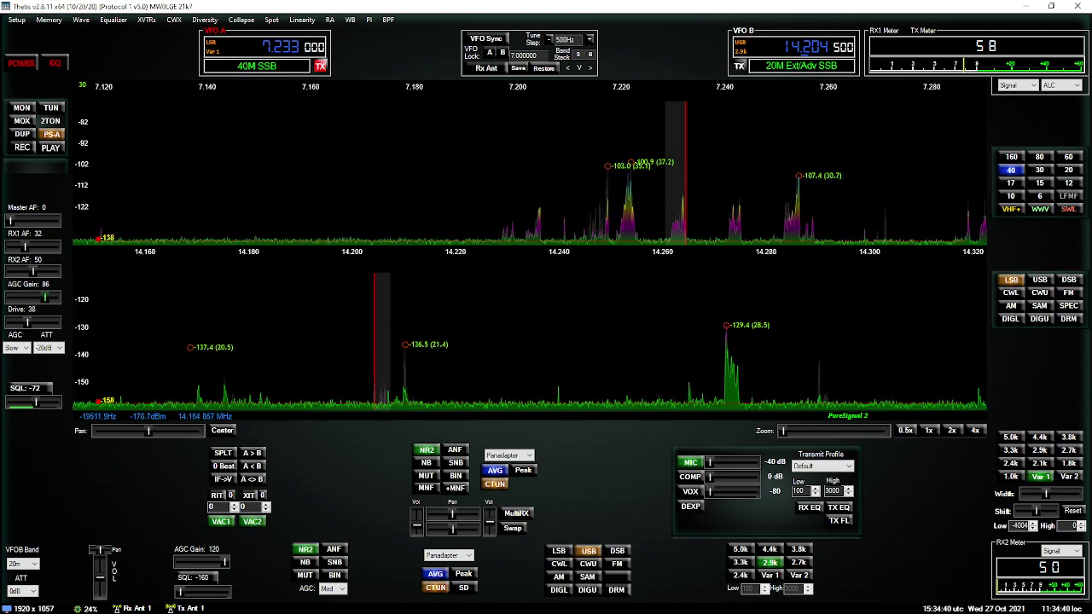
{"action": "left_click", "coordinate": [253, 522]}
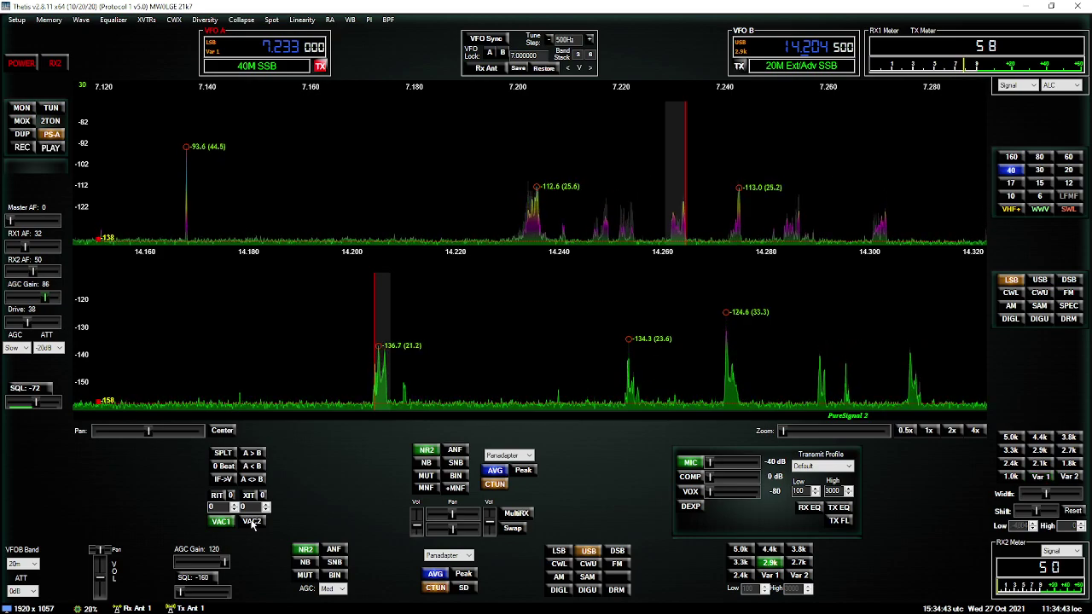
{"action": "left_click", "coordinate": [253, 522]}
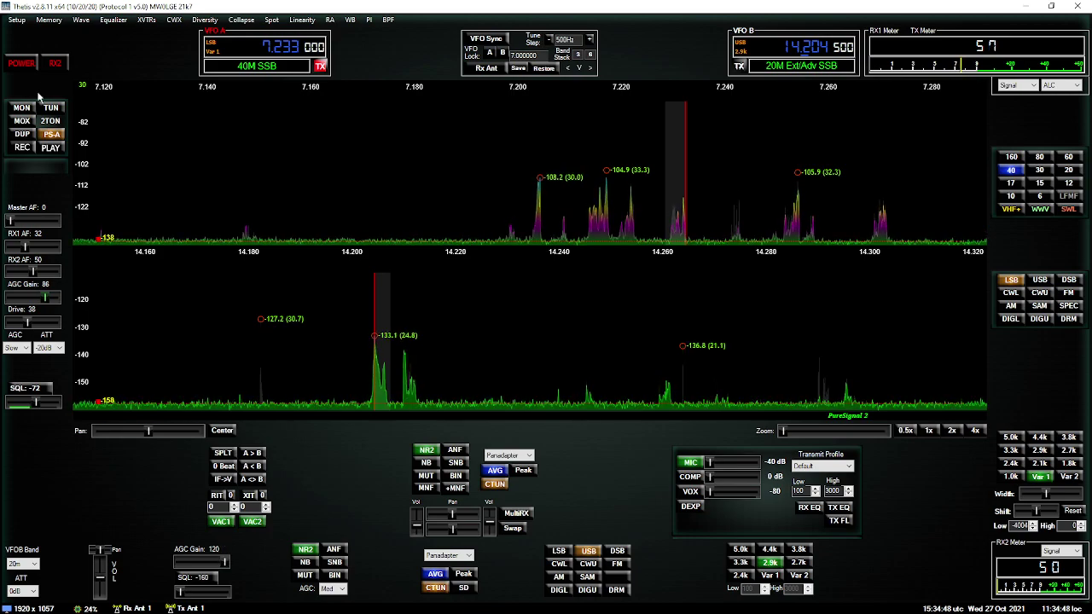
Untick Enable VAC 2 in Setup, then re-tick it
{"action": "left_click", "coordinate": [16, 19]}
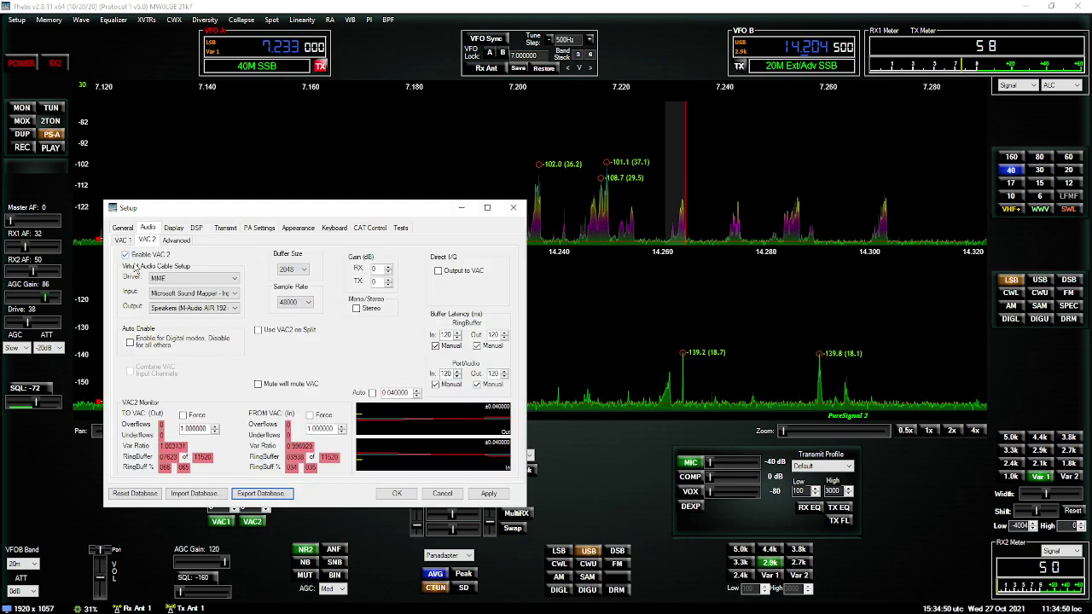
{"action": "left_click", "coordinate": [127, 255]}
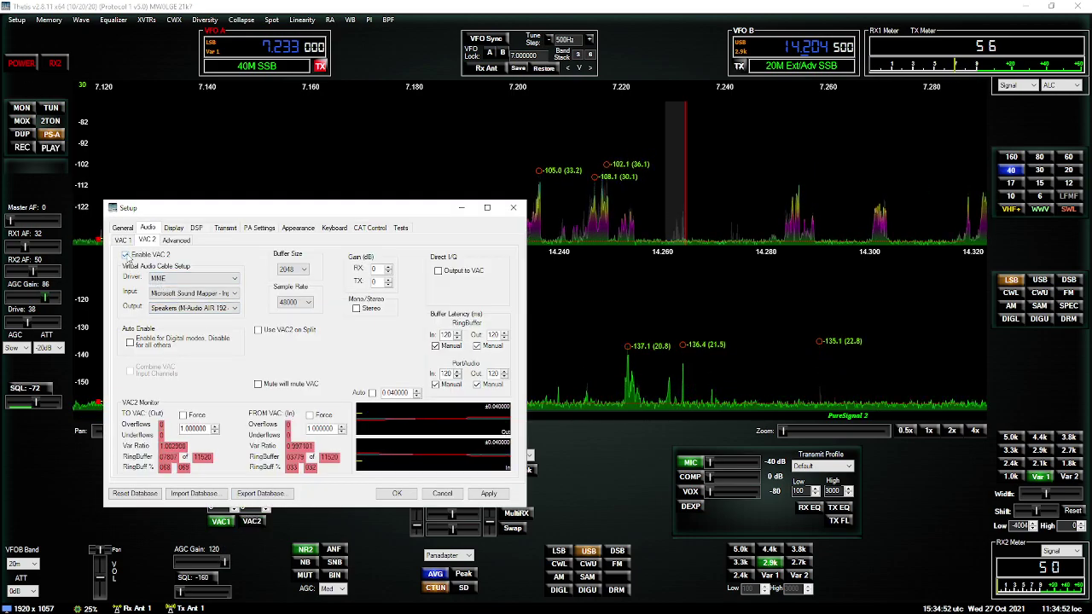
{"action": "key", "text": "Escape"}
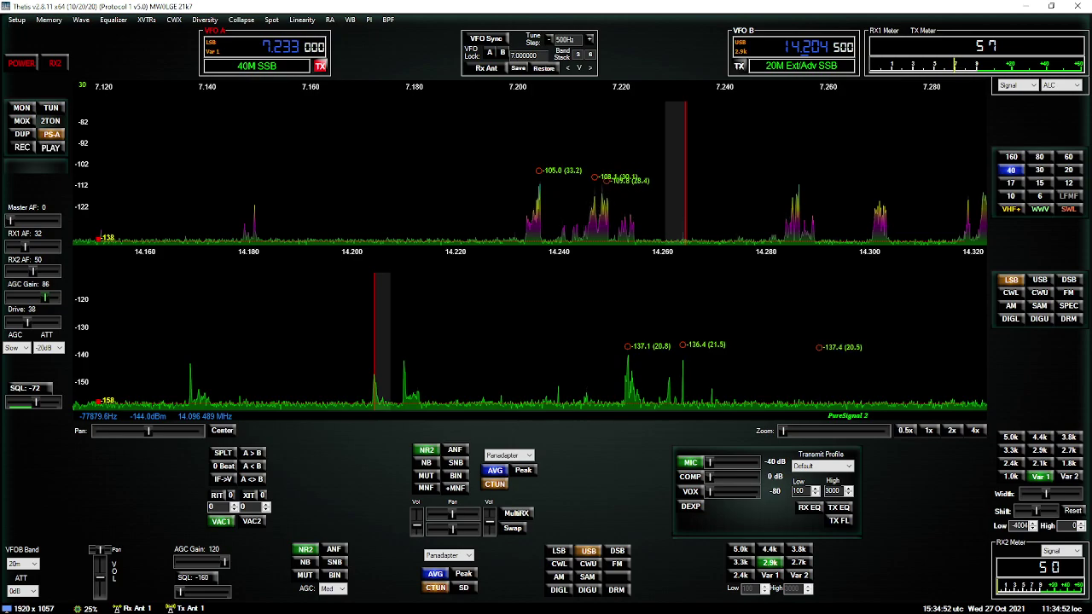
{"action": "left_click", "coordinate": [16, 19]}
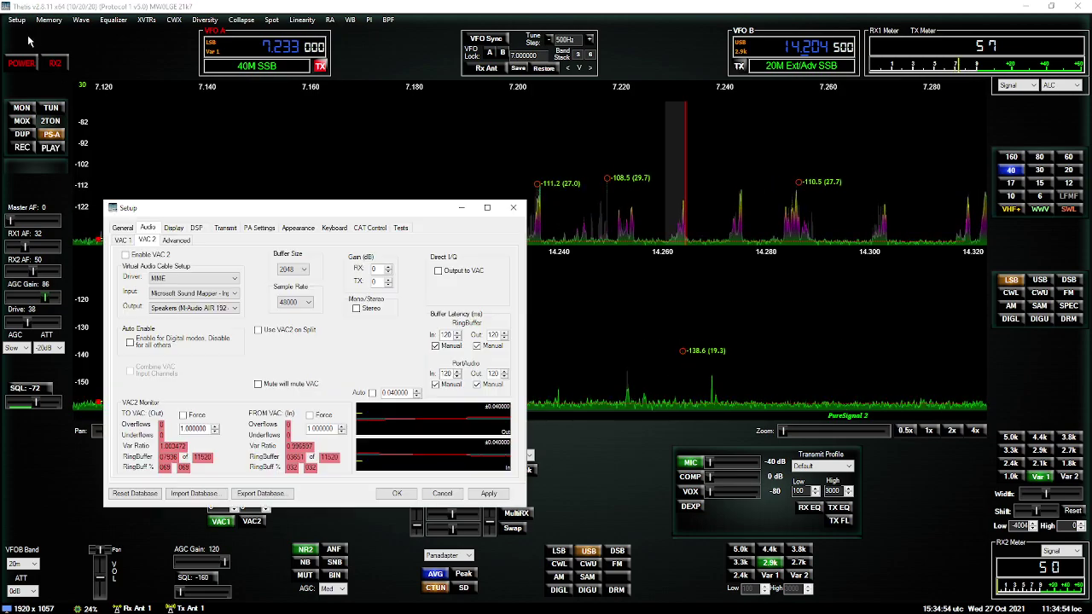
{"action": "left_click", "coordinate": [127, 255]}
{"action": "key", "text": "Escape"}
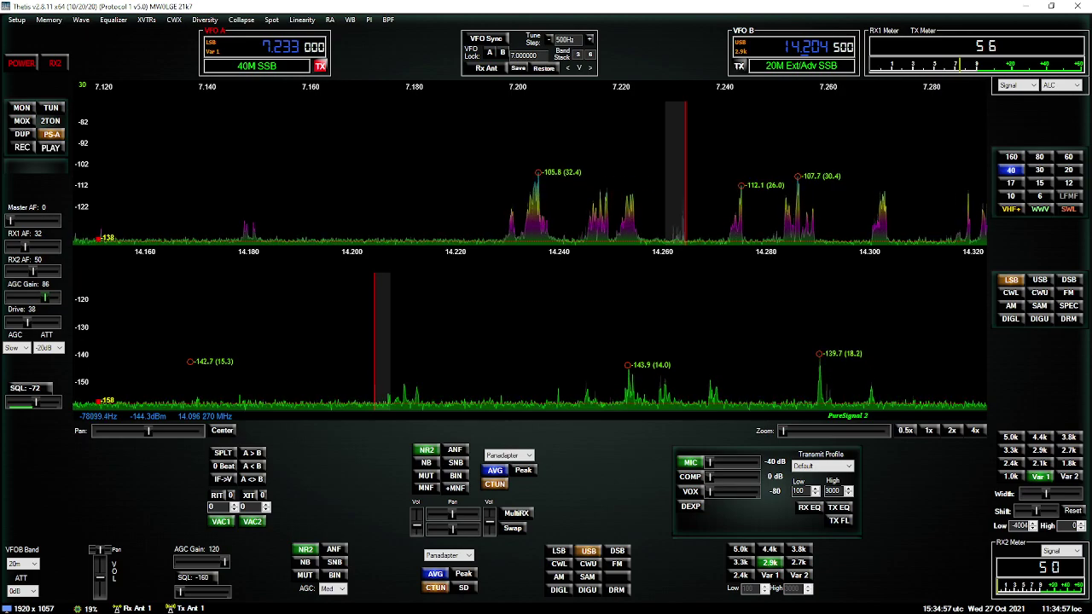
Toggle RX2 noise reduction, retune RX2 to 14.210 MHz, and raise RX1 volume to 50
{"action": "left_click", "coordinate": [309, 548]}
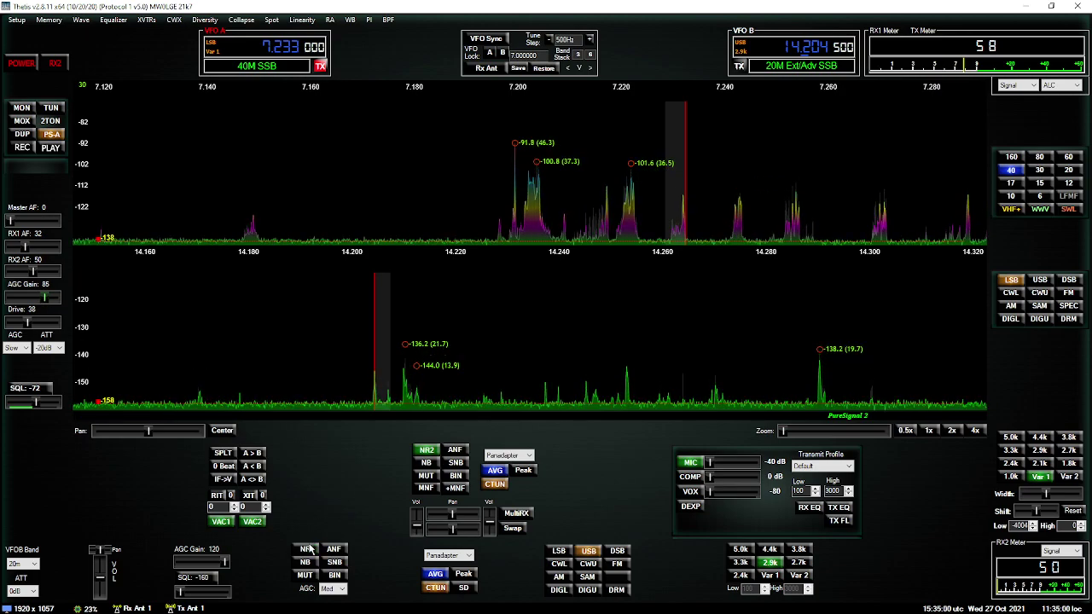
{"action": "left_click", "coordinate": [309, 548]}
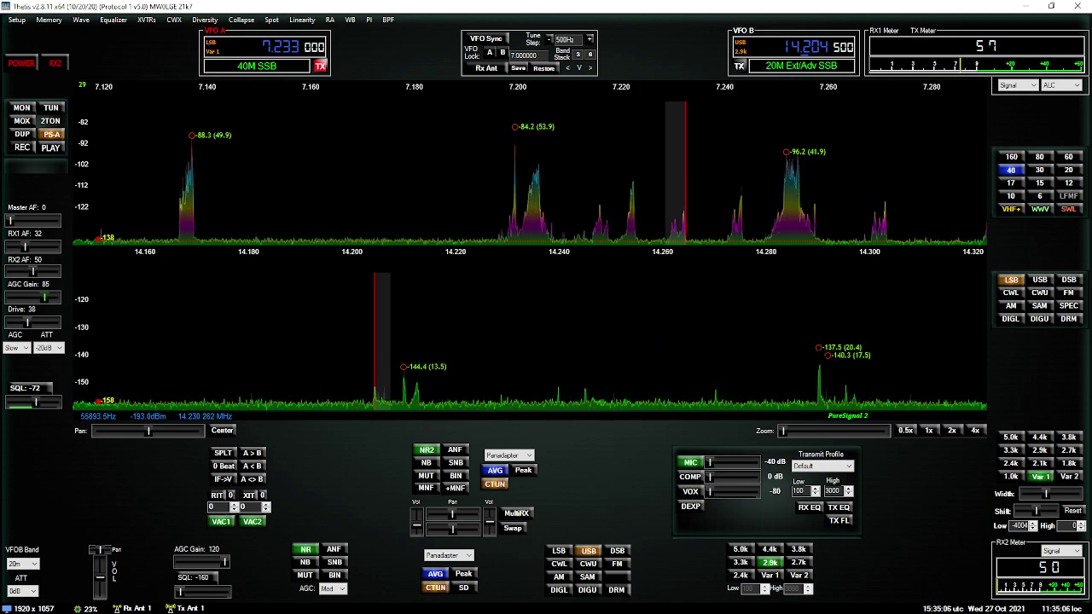
{"action": "left_click", "coordinate": [820, 367]}
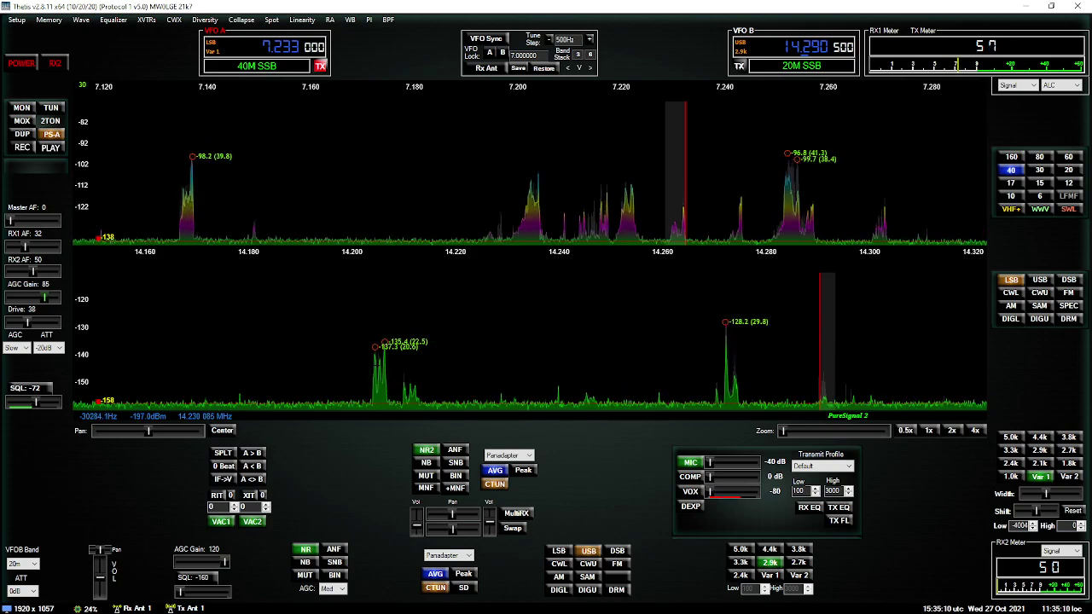
{"action": "left_click", "coordinate": [373, 365]}
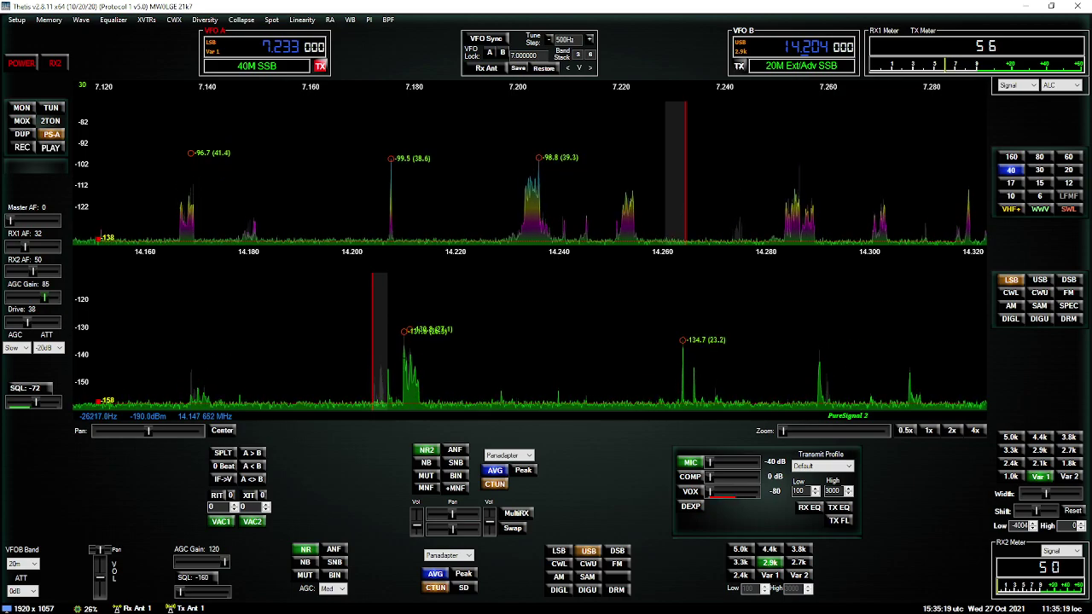
{"action": "left_click", "coordinate": [403, 360]}
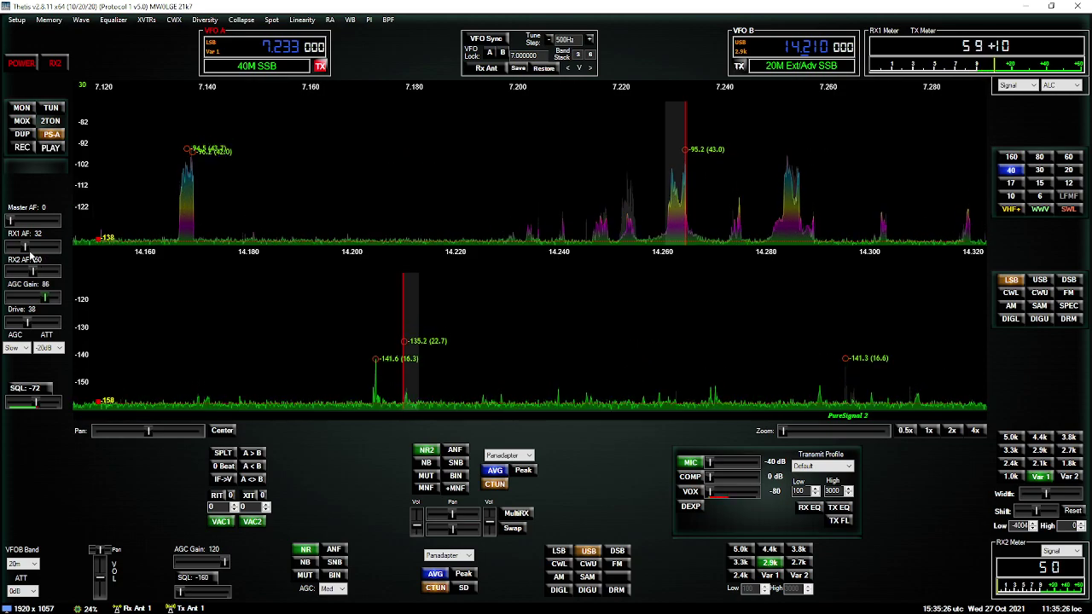
{"action": "left_click_drag", "start_coordinate": [26, 247], "coordinate": [33, 246]}
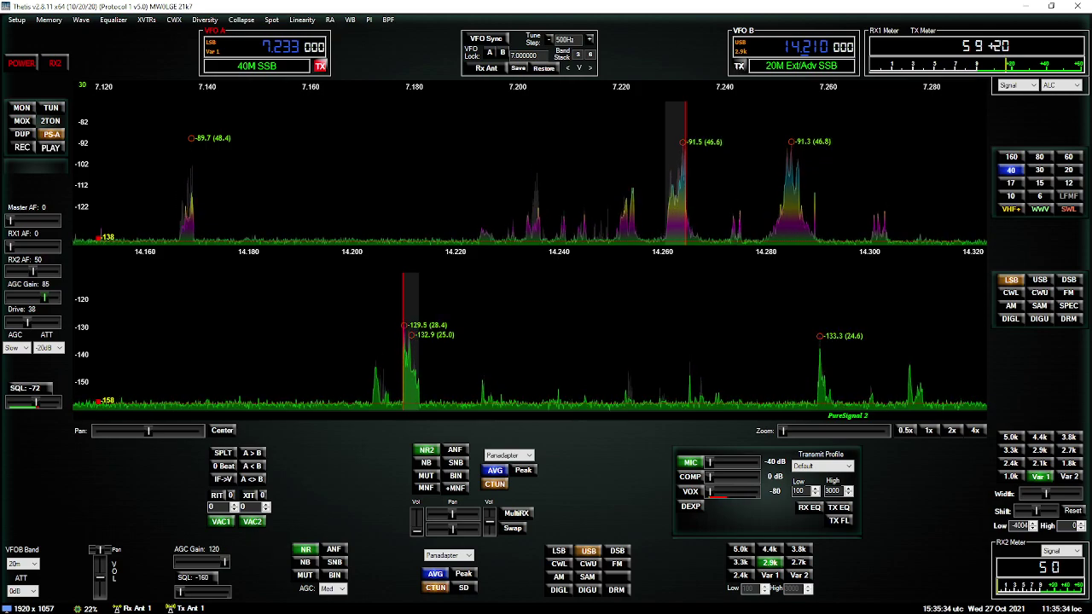
Turn VAC 2 off and on again in Setup, leaving the VAC 2 page open
{"action": "left_click", "coordinate": [16, 19]}
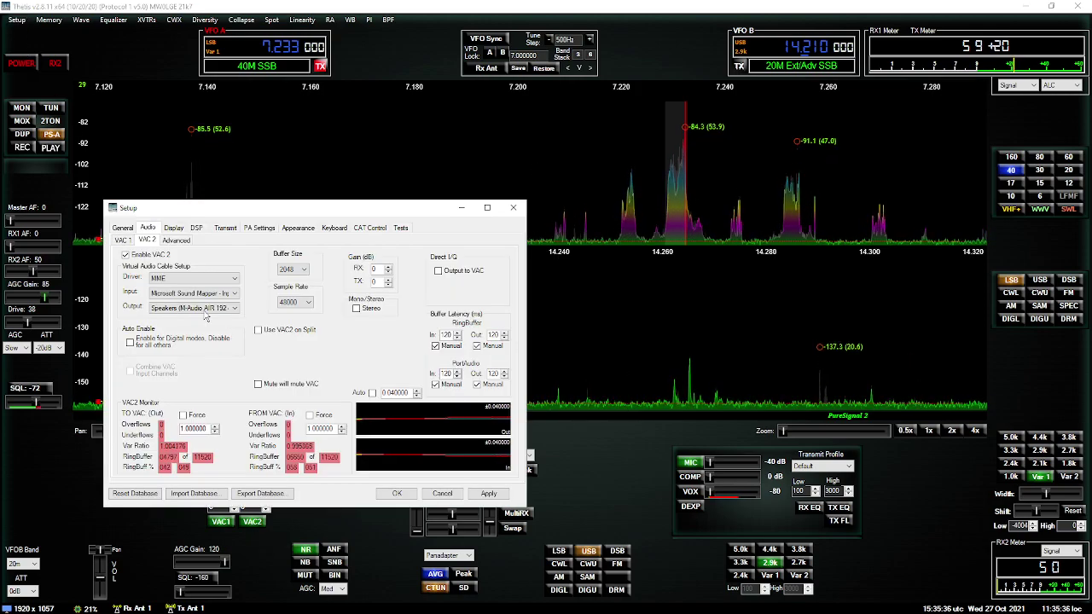
{"action": "left_click", "coordinate": [127, 255]}
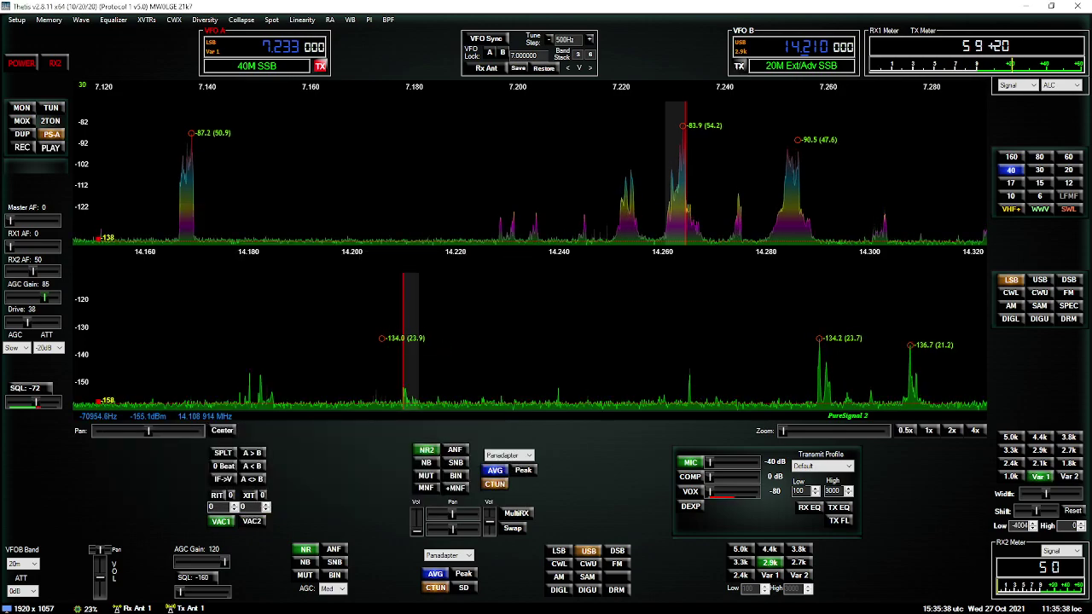
{"action": "left_click", "coordinate": [16, 20]}
{"action": "left_click", "coordinate": [126, 255]}
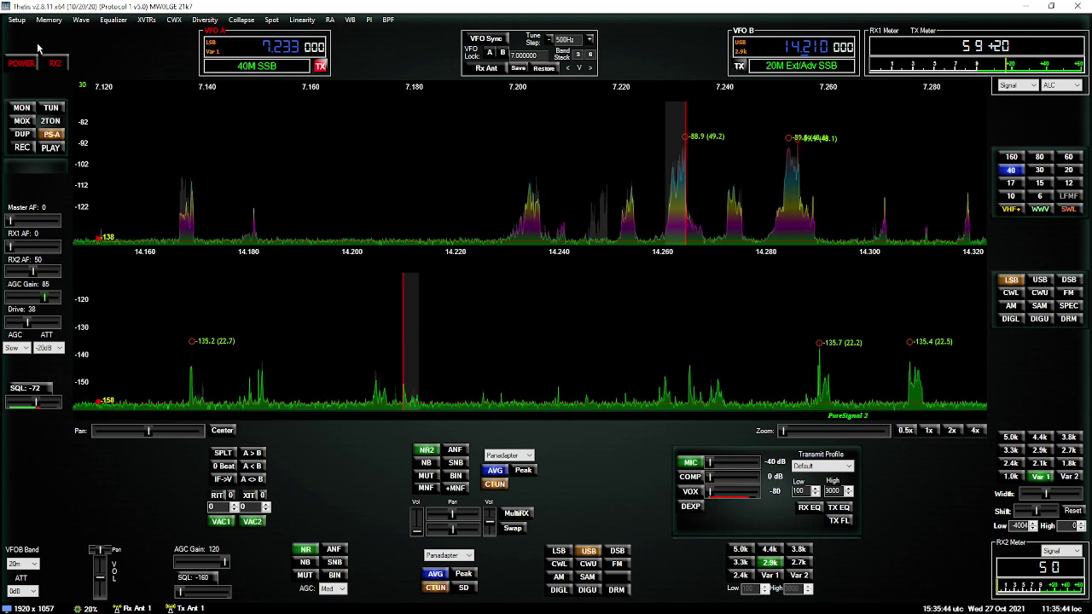
{"action": "left_click", "coordinate": [16, 20]}
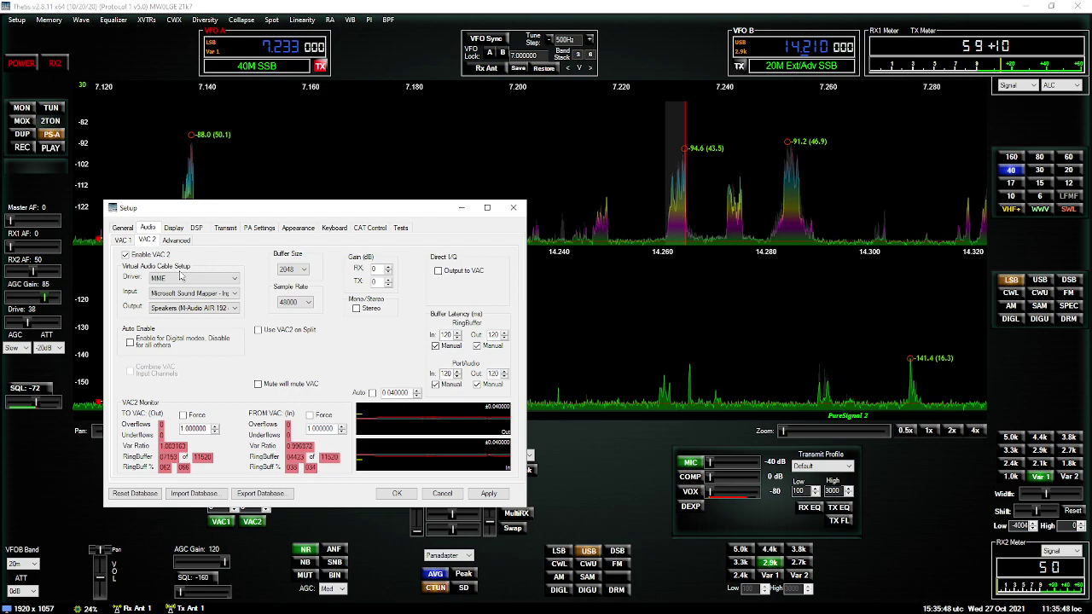
Set VAC 2 to the Windows DirectSound driver with M-Audio AIR speakers output and apply
{"action": "left_click", "coordinate": [186, 279]}
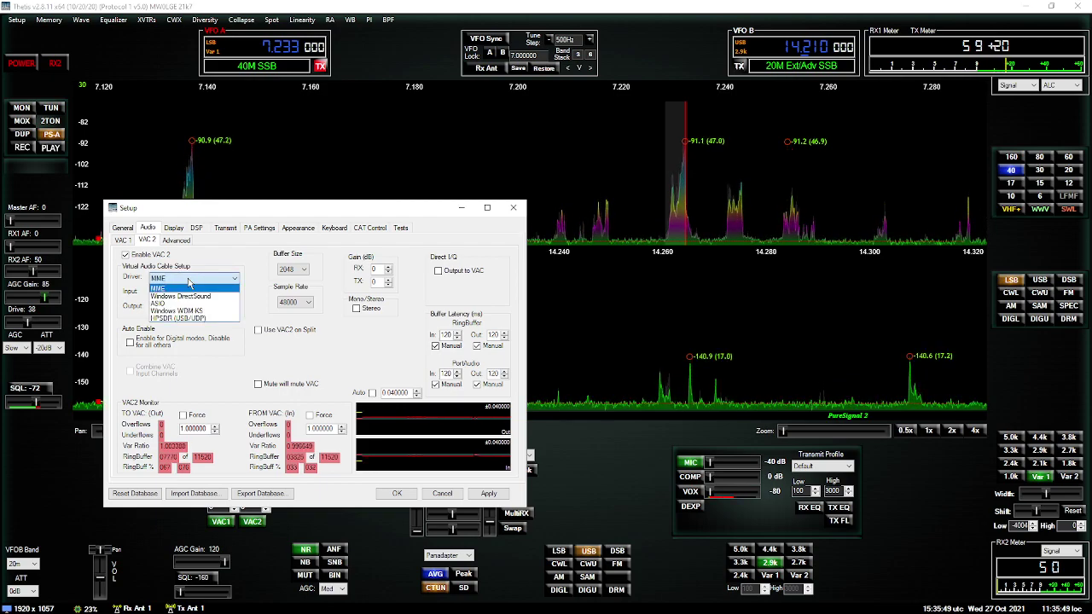
{"action": "left_click", "coordinate": [180, 296]}
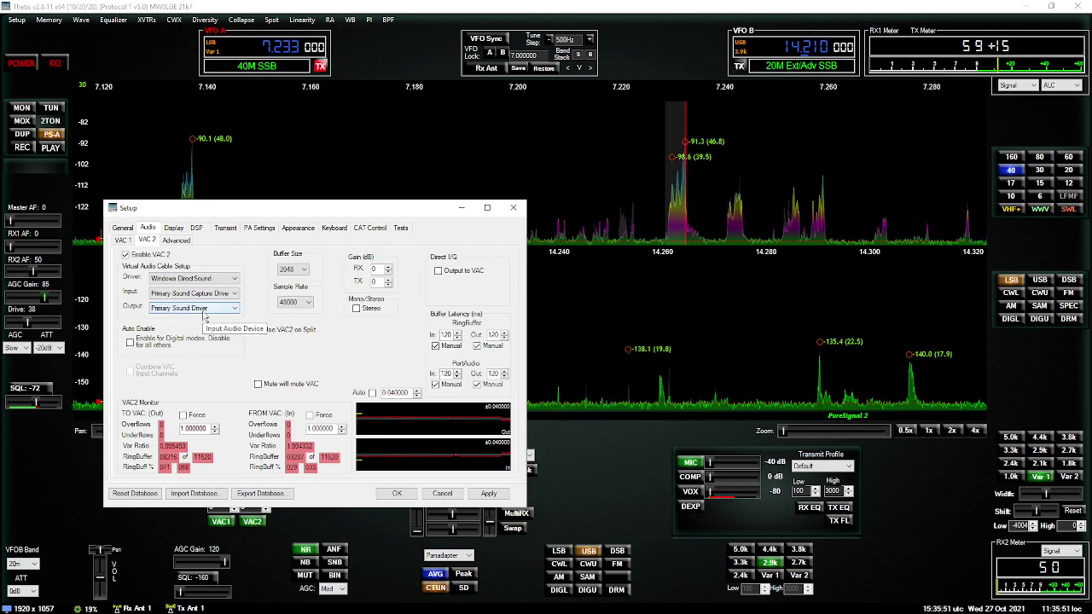
{"action": "left_click", "coordinate": [205, 311]}
{"action": "left_click", "coordinate": [199, 334]}
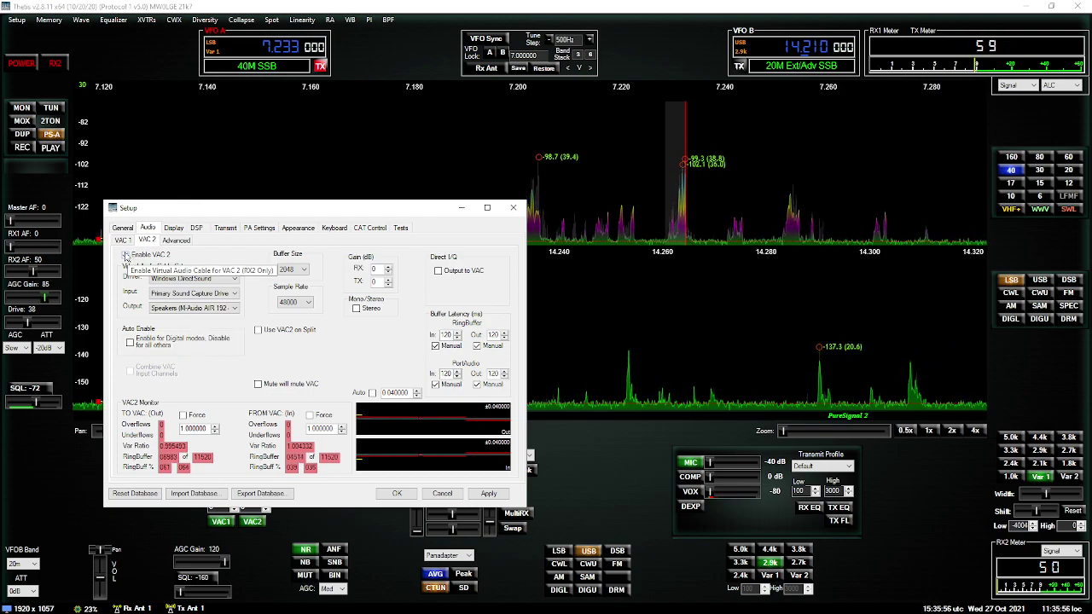
{"action": "left_click_drag", "start_coordinate": [314, 212], "coordinate": [314, 53]}
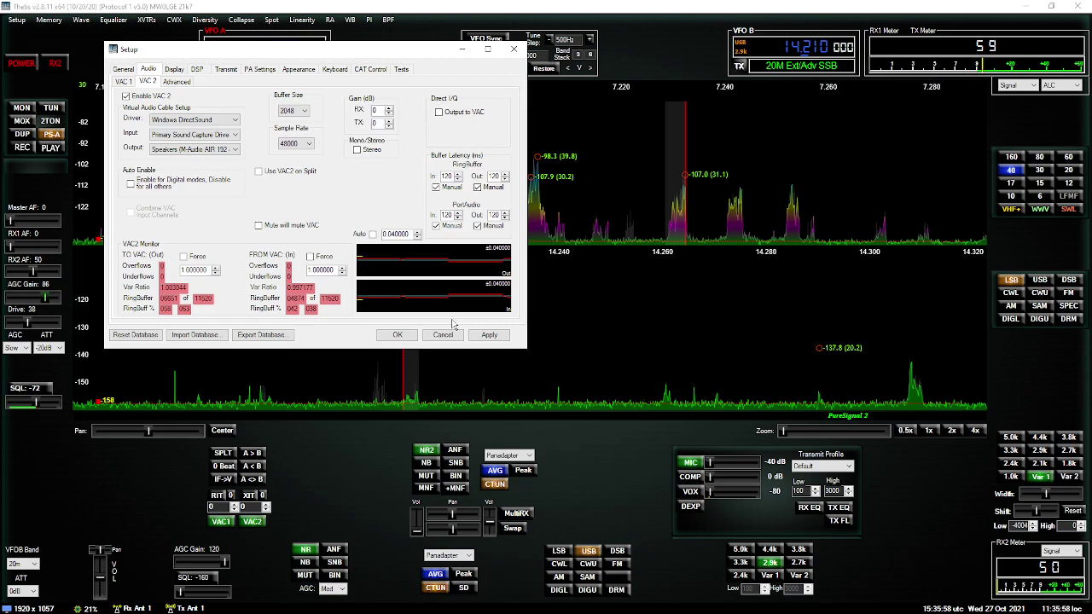
{"action": "left_click", "coordinate": [489, 335]}
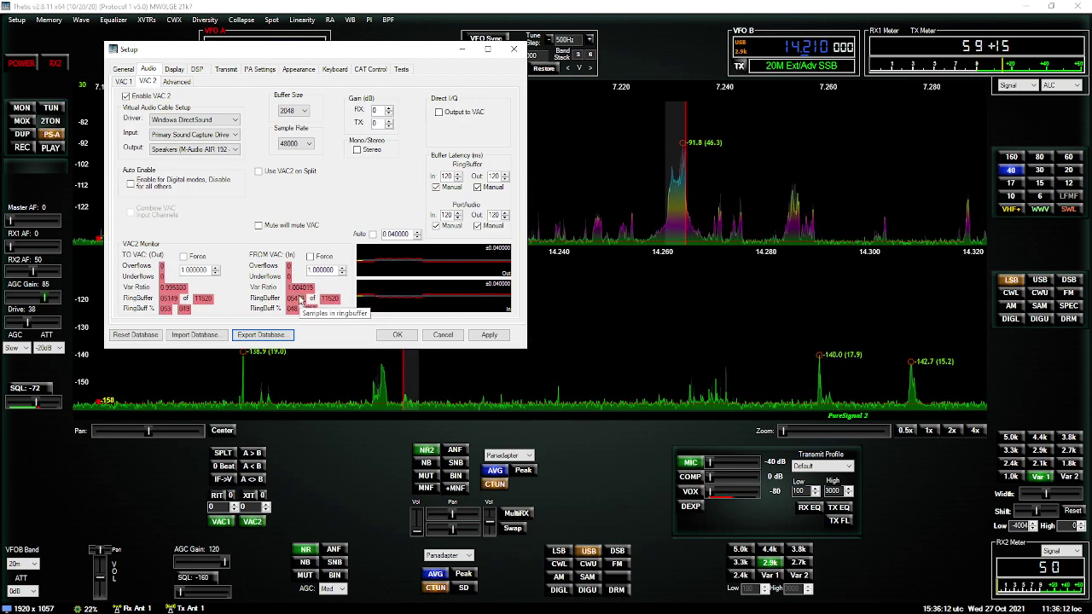
{"action": "left_click", "coordinate": [436, 187]}
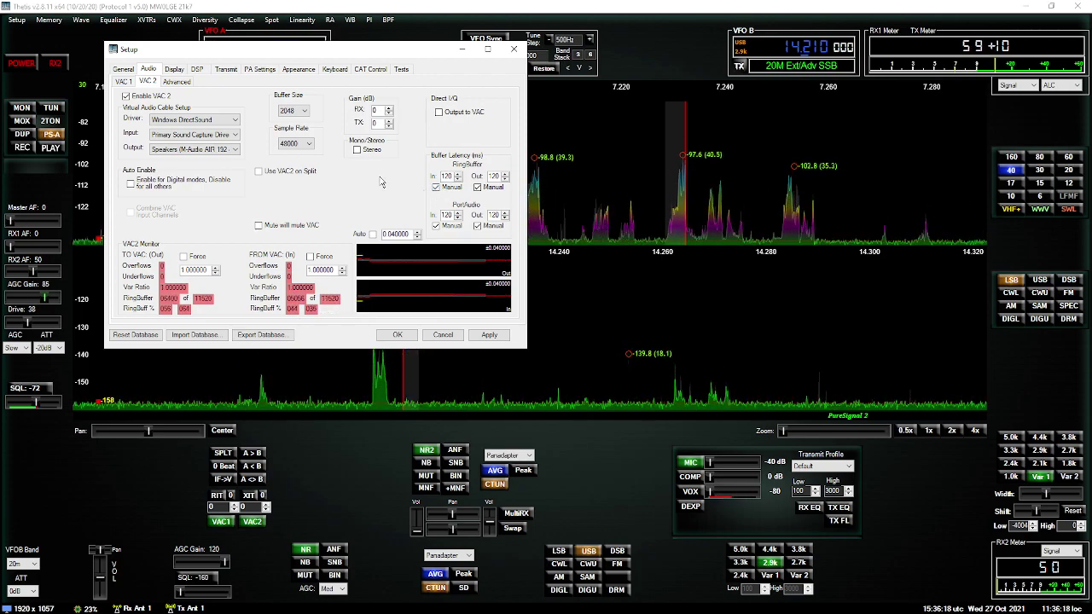
{"action": "left_click", "coordinate": [224, 119]}
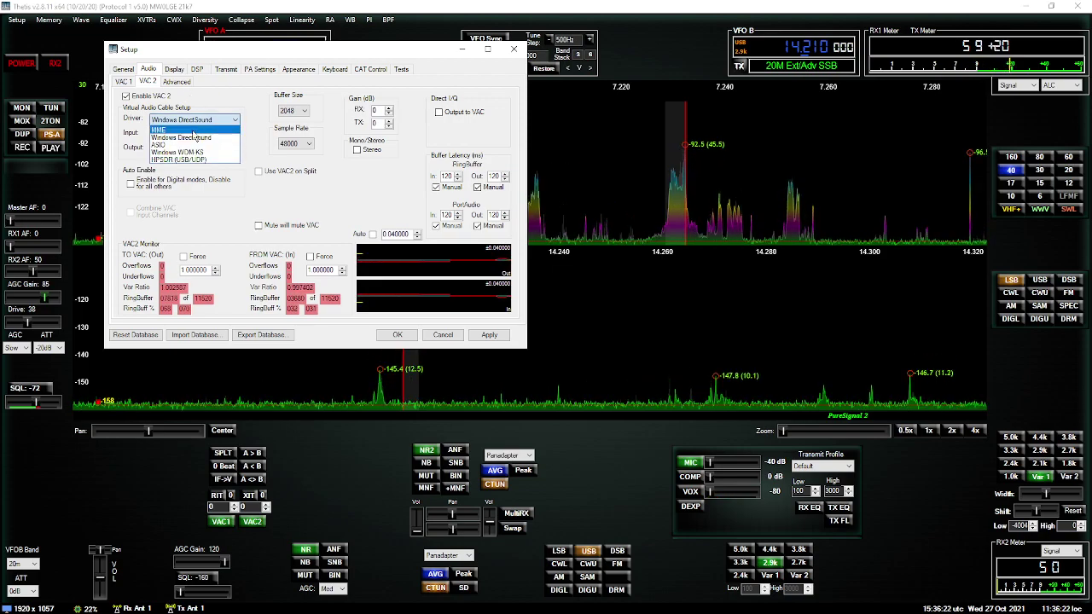
Switch VAC 2 back to MME with M-Audio AIR speakers output, then close Setup
{"action": "left_click", "coordinate": [195, 131]}
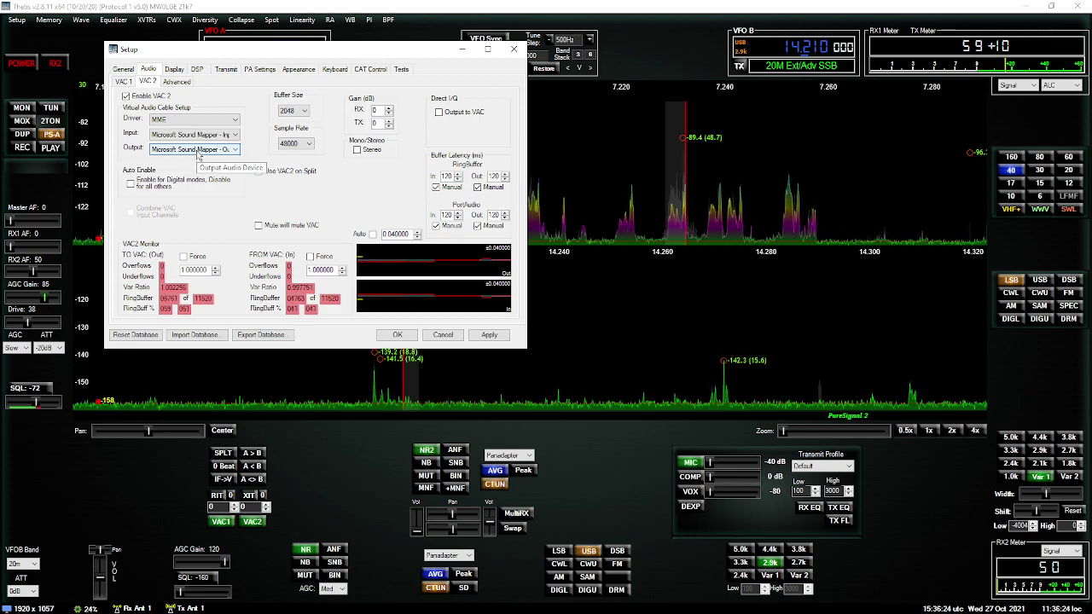
{"action": "left_click", "coordinate": [196, 149]}
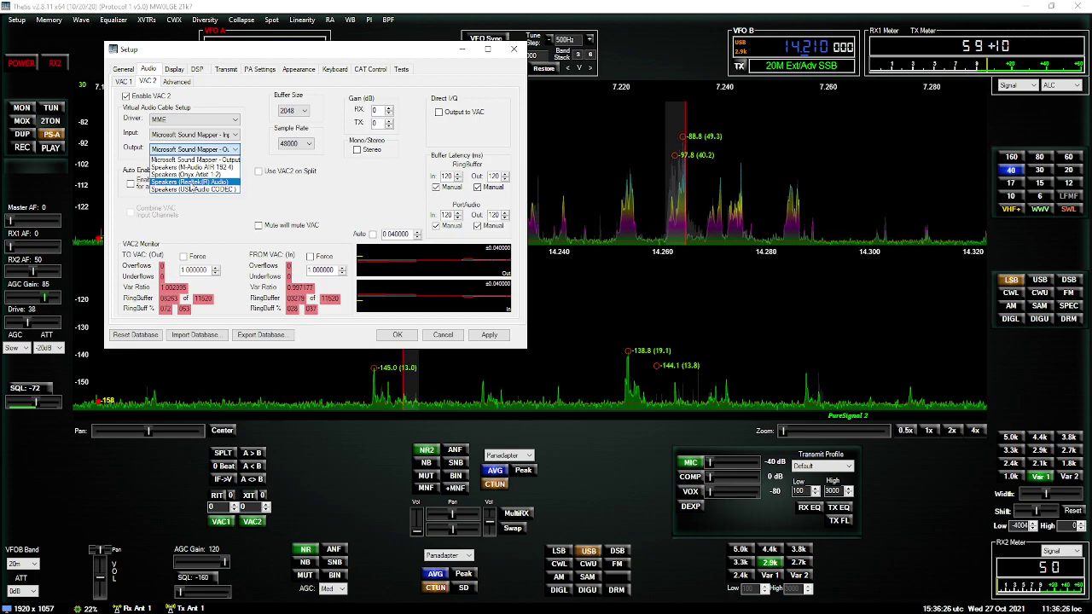
{"action": "left_click", "coordinate": [194, 168]}
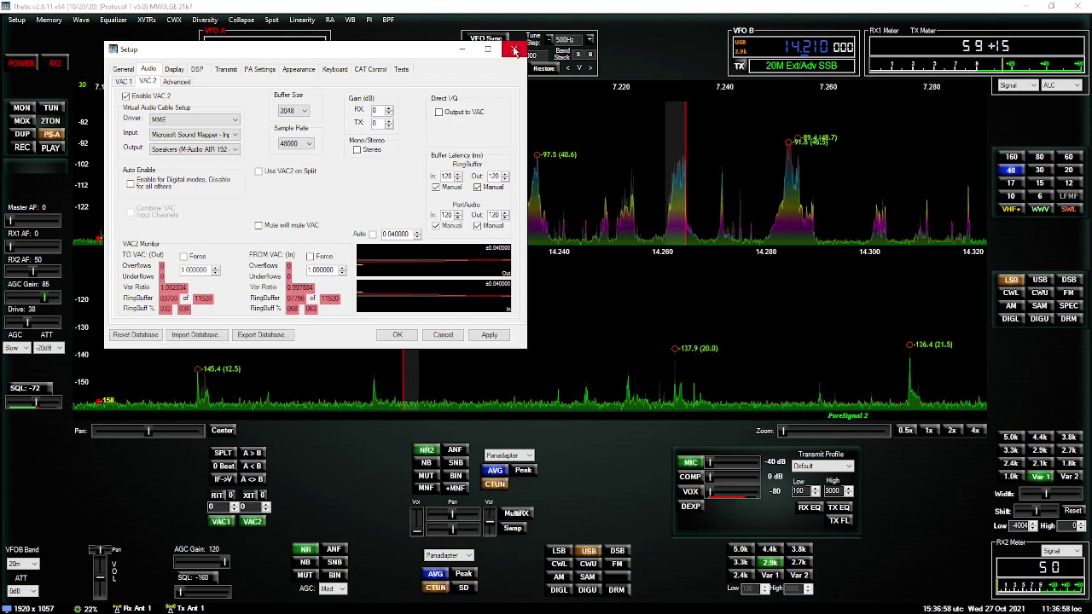
{"action": "left_click", "coordinate": [514, 49]}
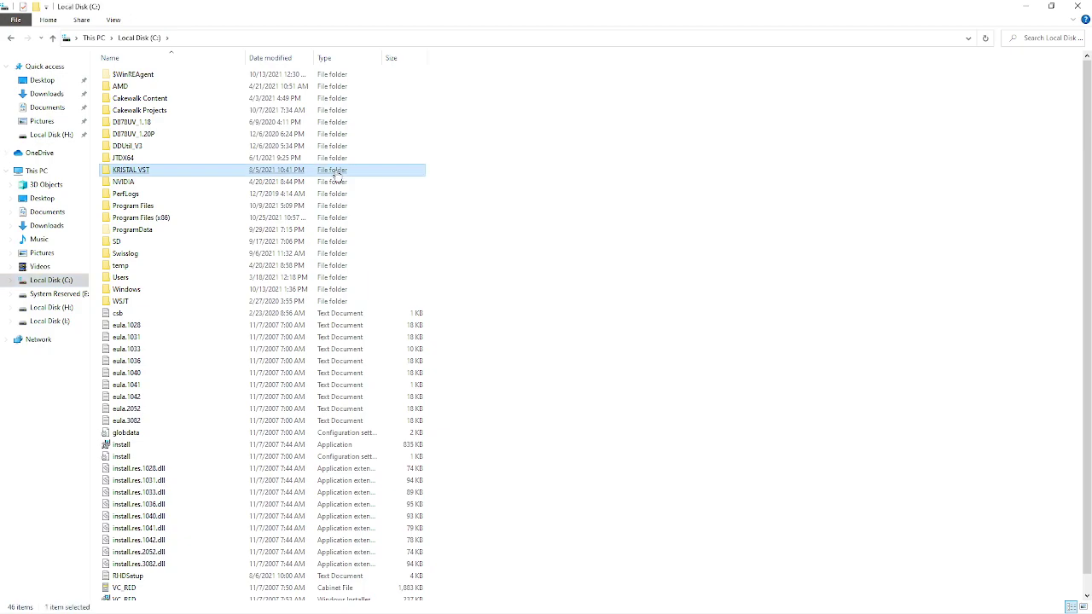
Open the Thetis program folder under Program Files > OpenHPSDR
{"action": "left_click", "coordinate": [147, 210]}
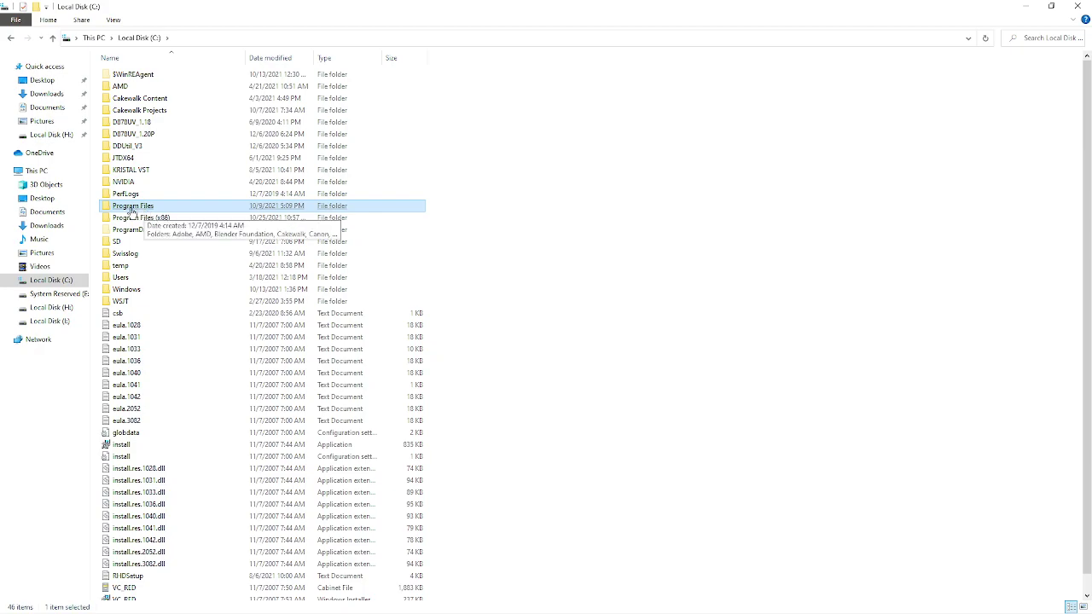
{"action": "double_click", "coordinate": [130, 209]}
{"action": "left_click", "coordinate": [132, 209]}
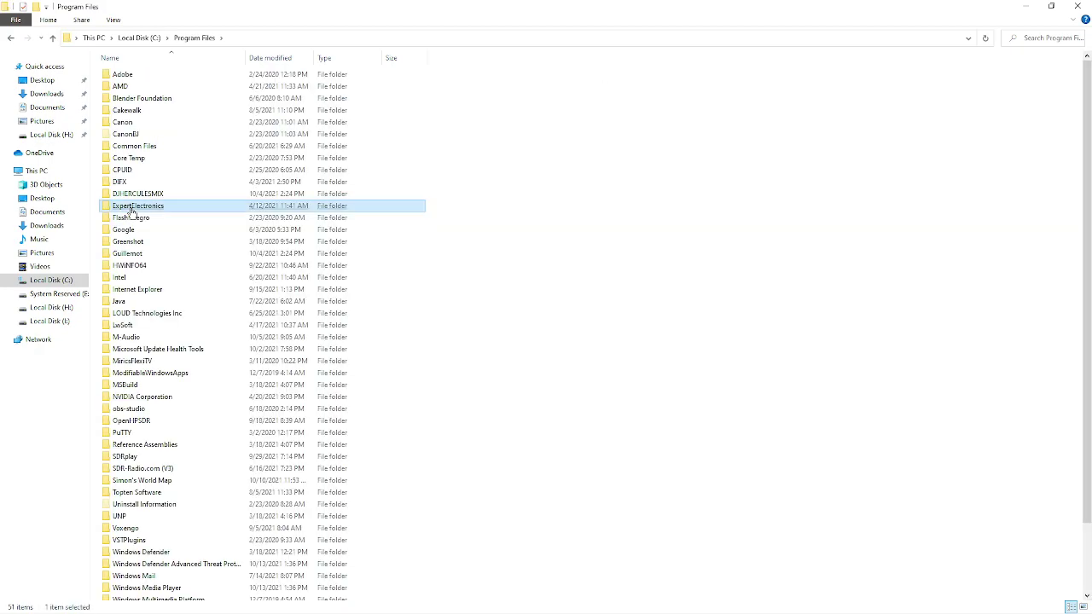
{"action": "left_click", "coordinate": [135, 424]}
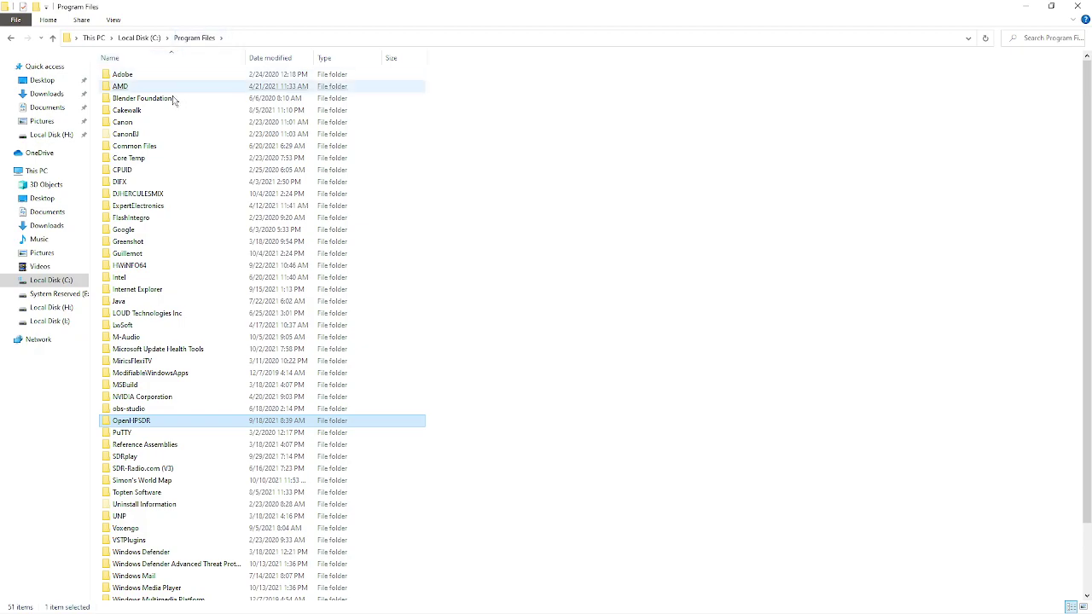
{"action": "double_click", "coordinate": [136, 424]}
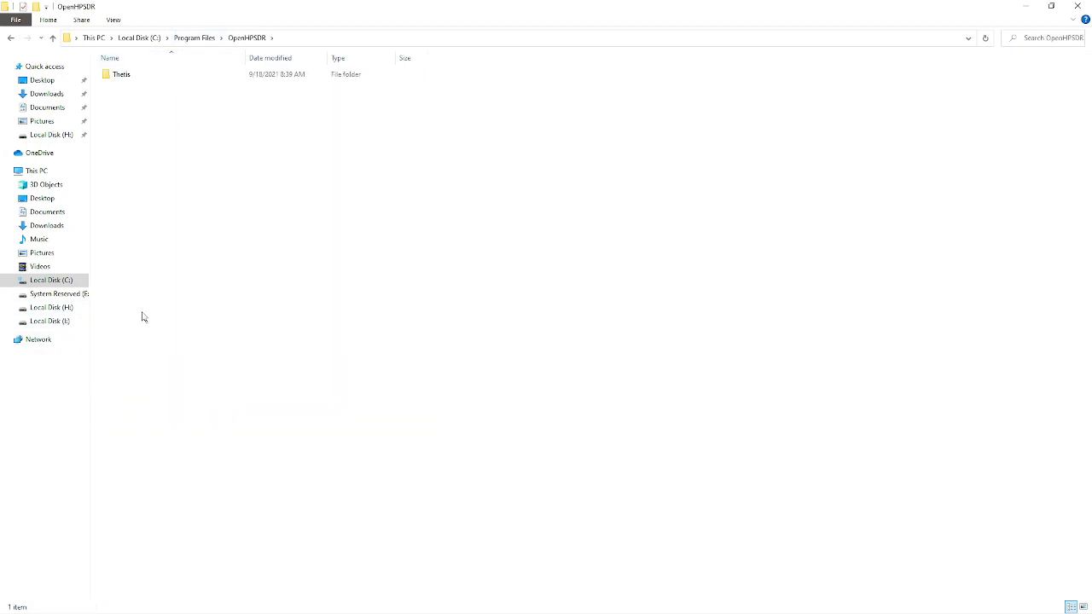
{"action": "double_click", "coordinate": [122, 77]}
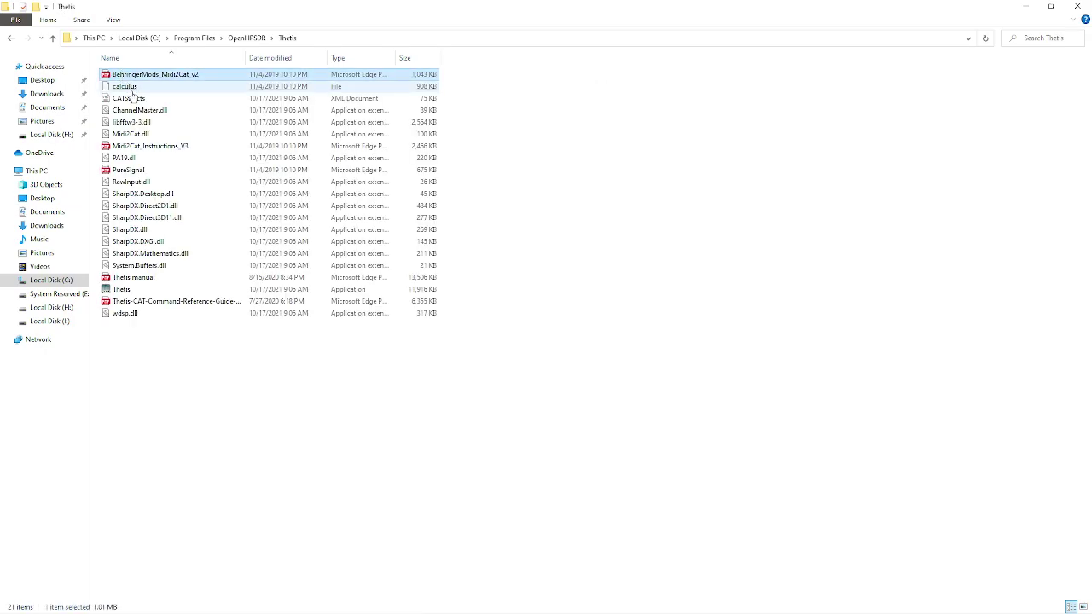
Look over files like Midi2Cat_Instructions_V3, libfftw3-3.dll and wdsp.dll, then return to C:\
{"action": "left_click", "coordinate": [158, 147]}
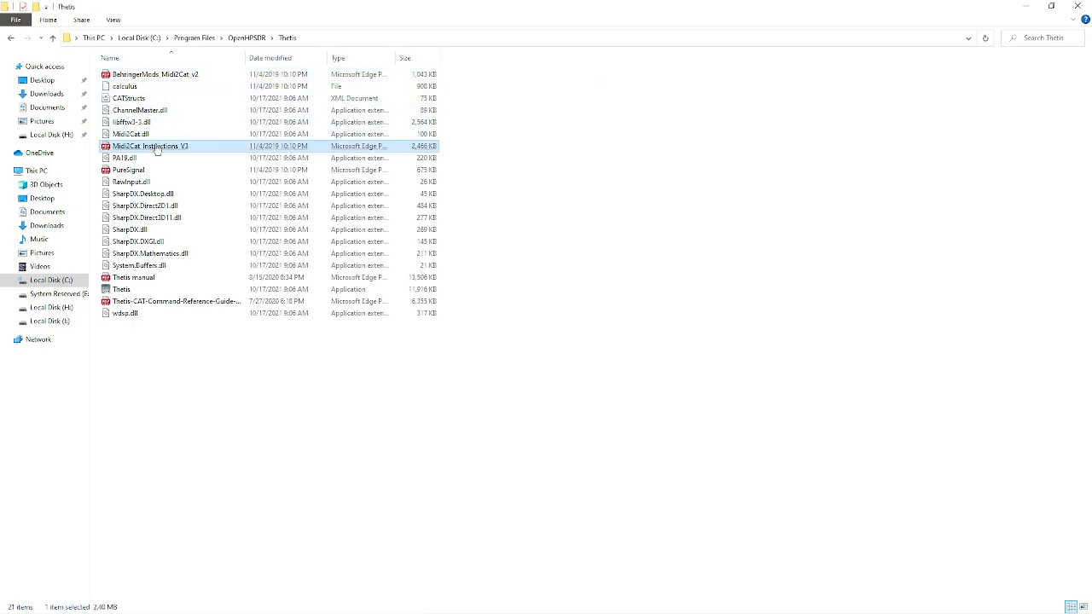
{"action": "left_click", "coordinate": [156, 75]}
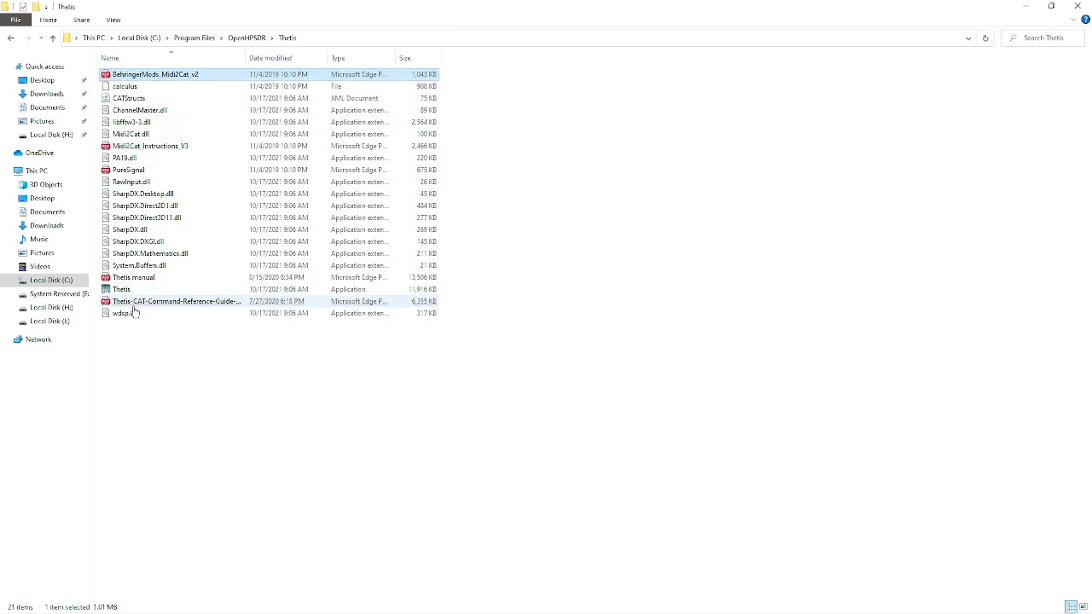
{"action": "left_click", "coordinate": [147, 122]}
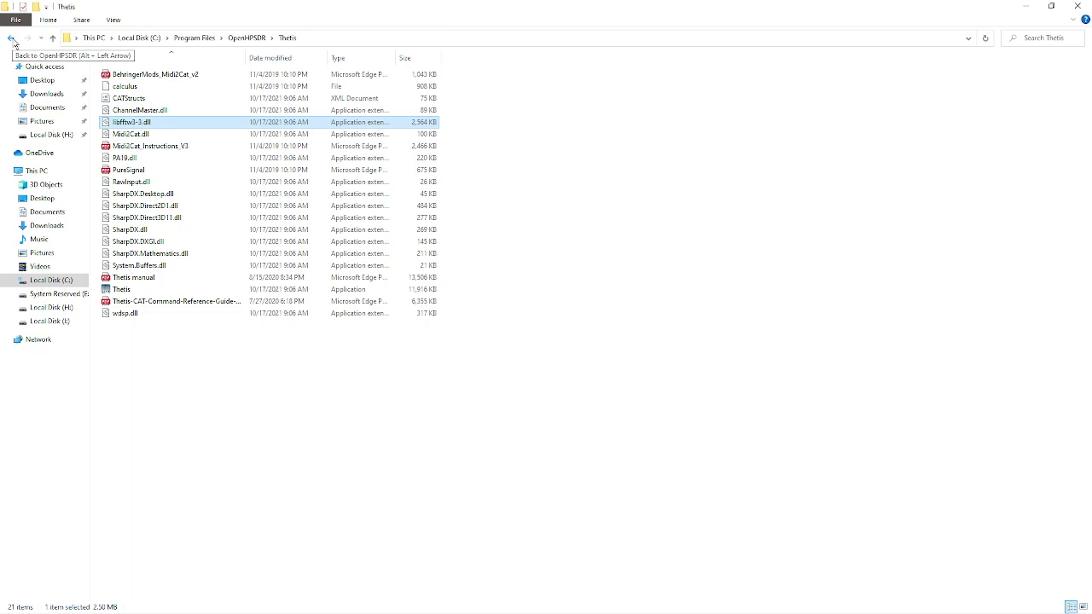
{"action": "left_click", "coordinate": [115, 99]}
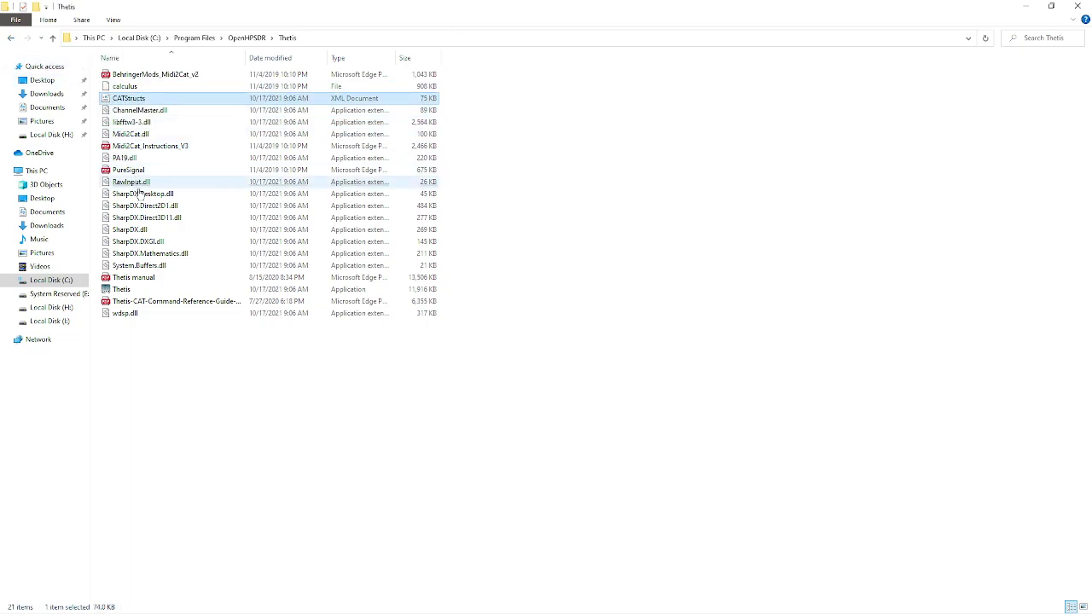
{"action": "left_click", "coordinate": [147, 221]}
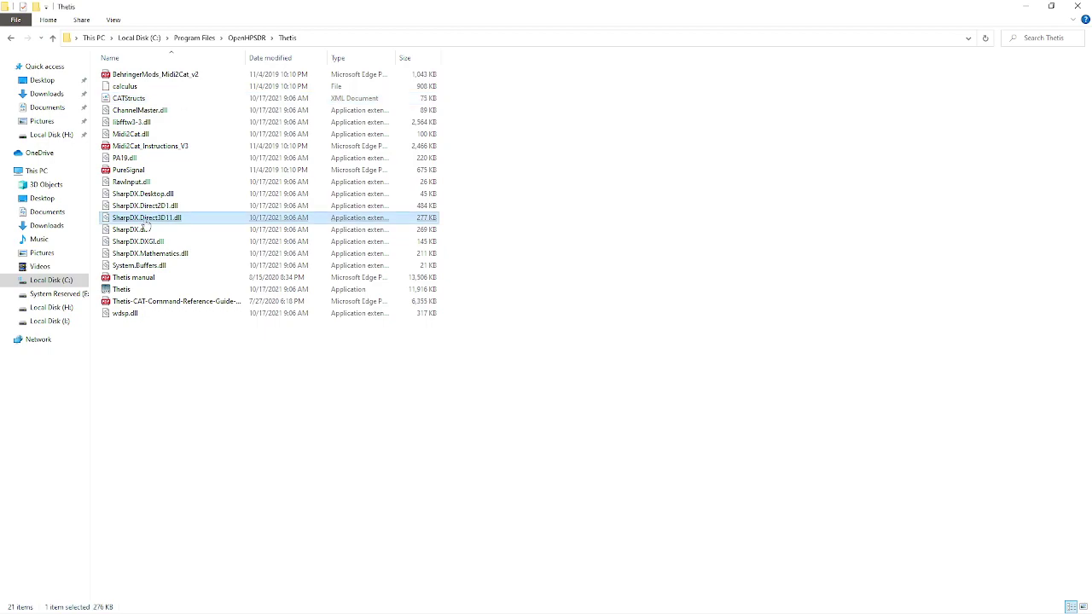
{"action": "left_click", "coordinate": [129, 313]}
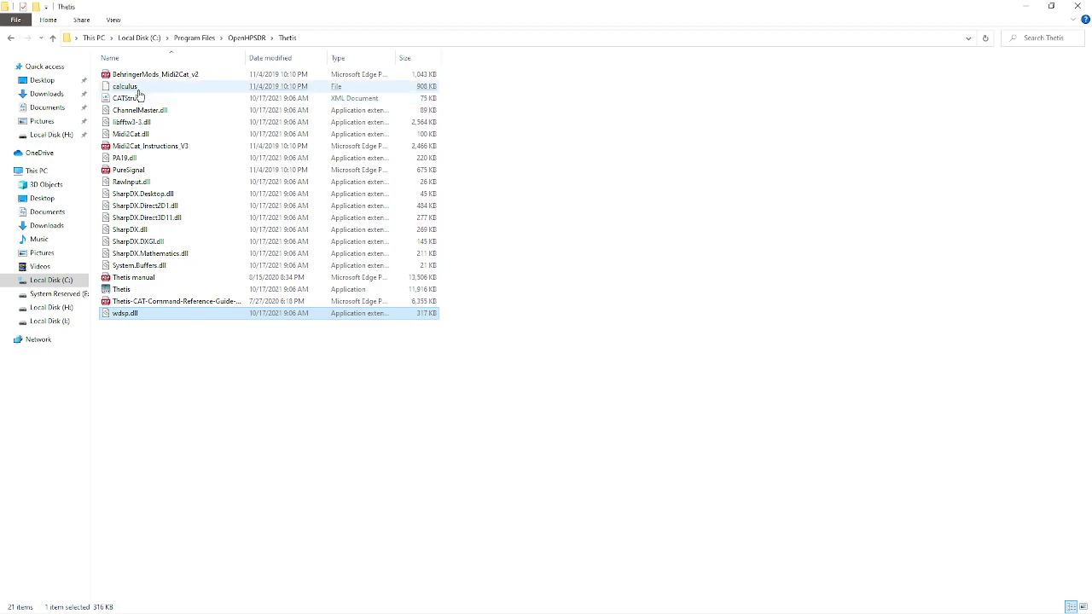
{"action": "left_click", "coordinate": [52, 281]}
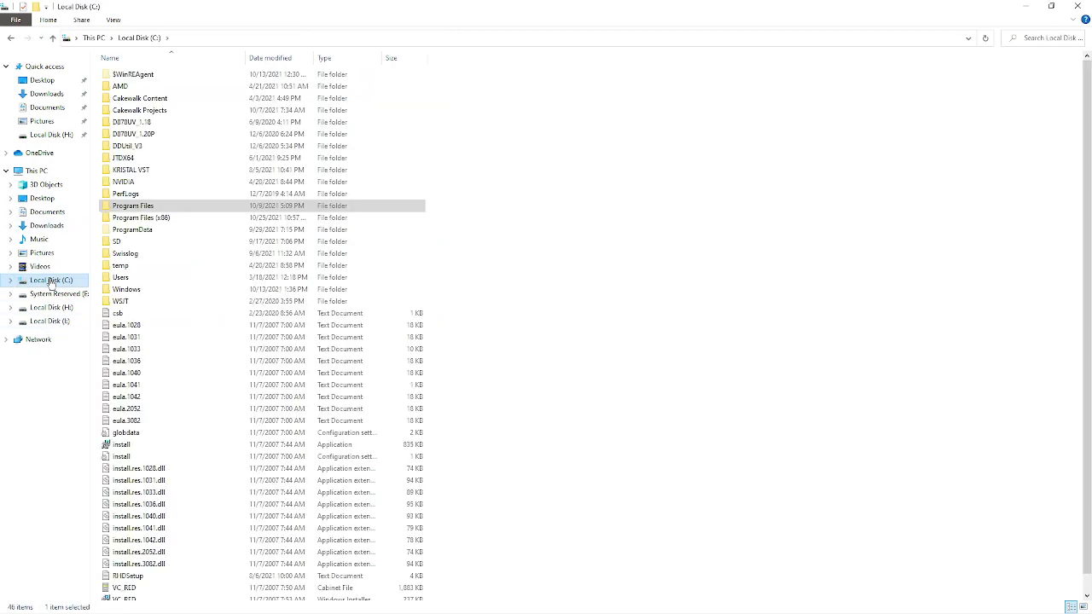
Open the Thetis-x64 folder under Users > profile > AppData > Roaming > OpenHPSDR
{"action": "double_click", "coordinate": [121, 284]}
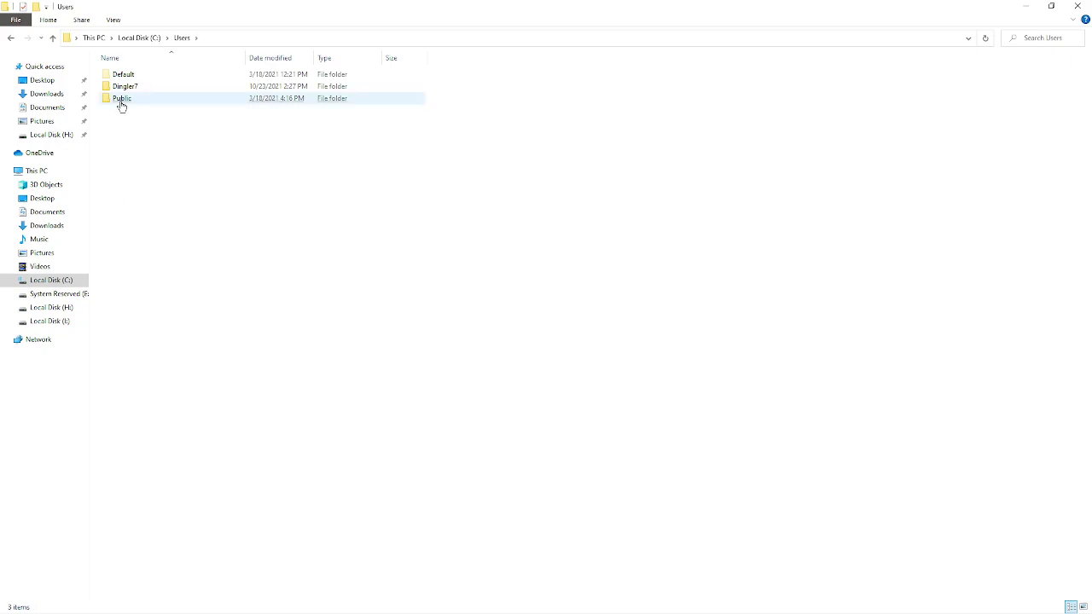
{"action": "left_click", "coordinate": [121, 100]}
{"action": "double_click", "coordinate": [125, 88]}
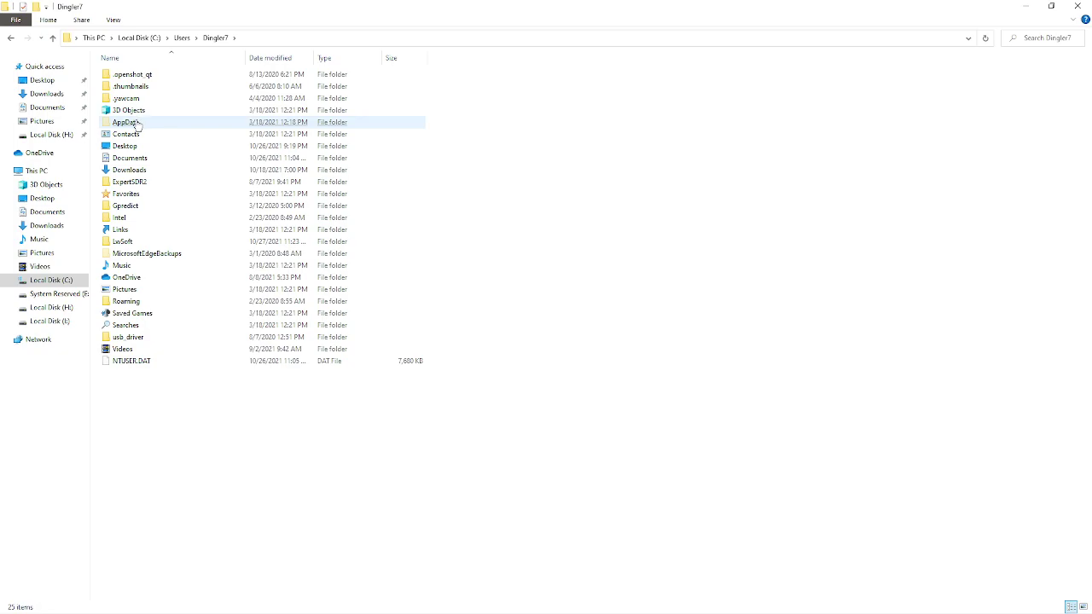
{"action": "double_click", "coordinate": [136, 125]}
{"action": "double_click", "coordinate": [126, 100]}
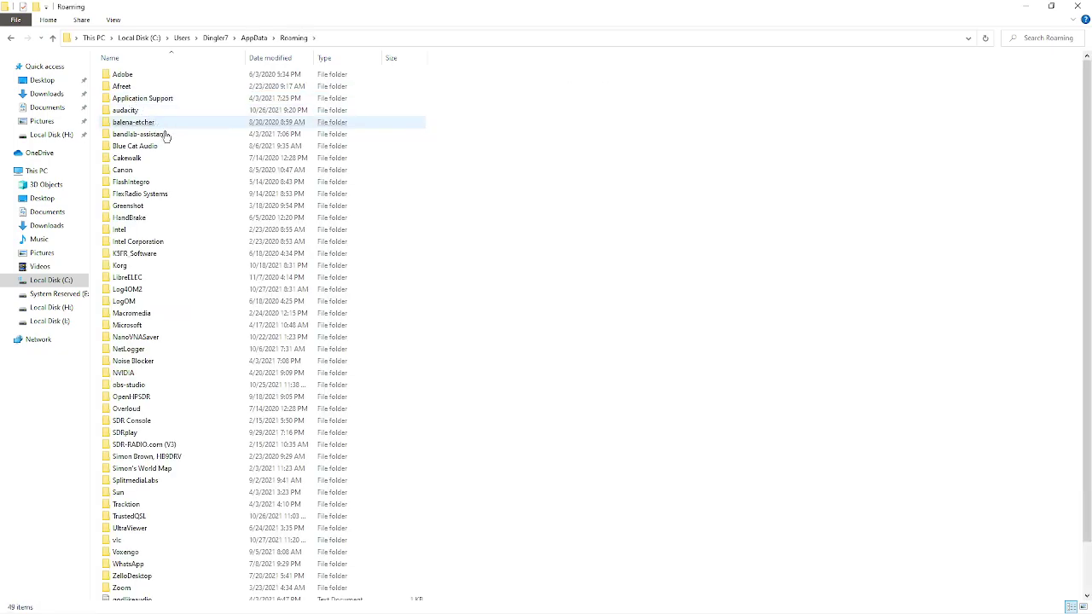
{"action": "double_click", "coordinate": [130, 397]}
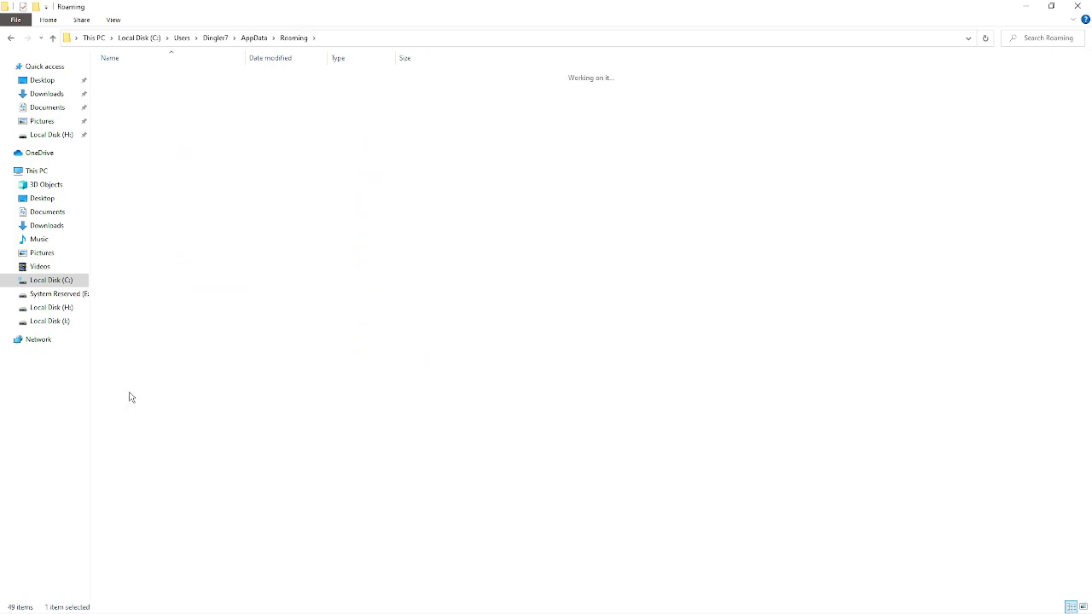
{"action": "left_click", "coordinate": [182, 134]}
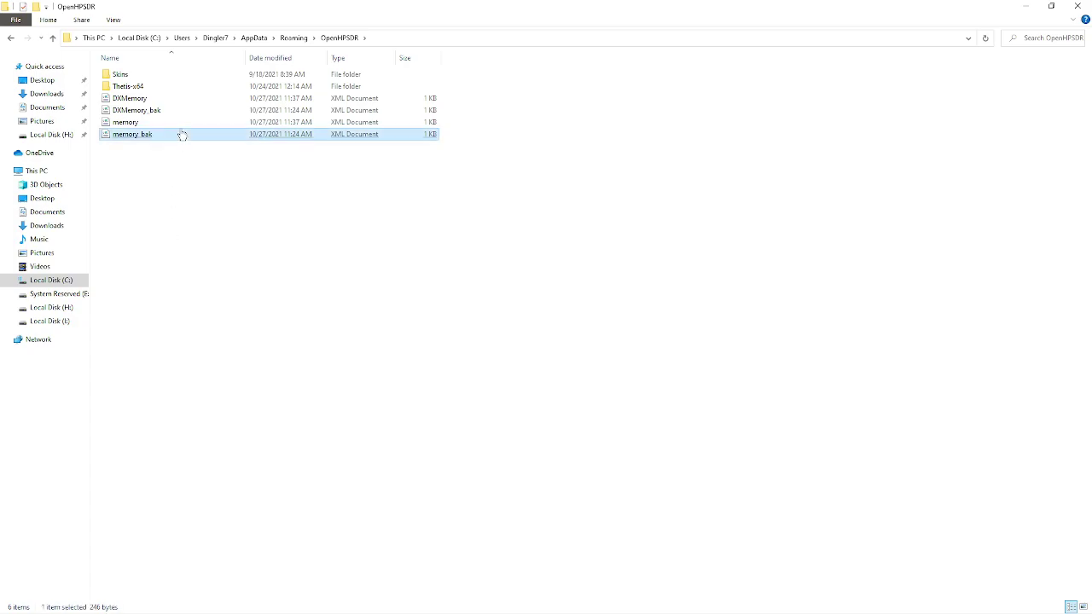
{"action": "double_click", "coordinate": [129, 90]}
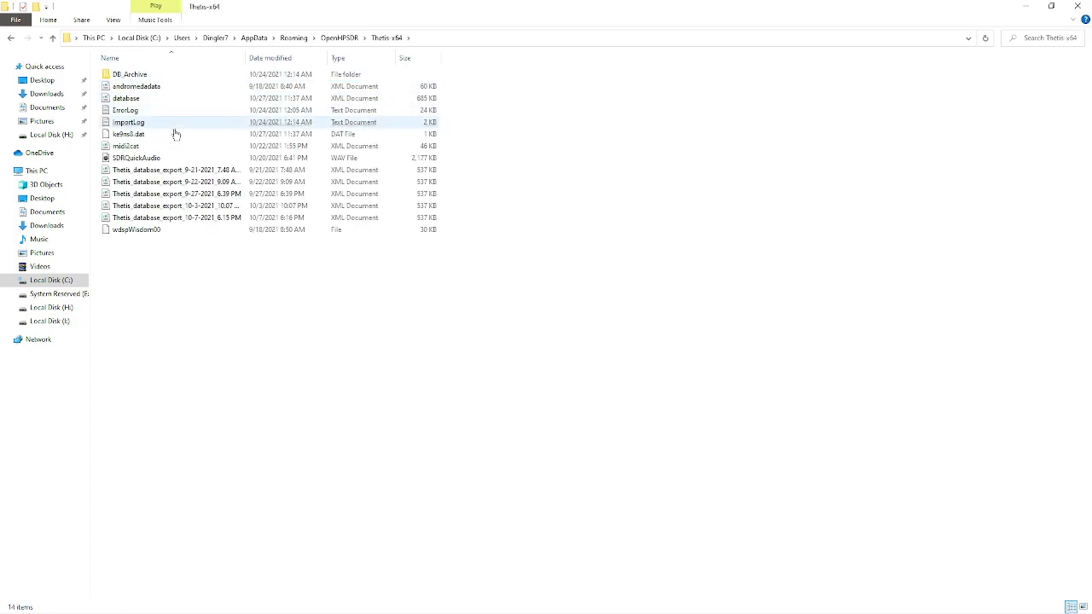
Permanently delete the database file with Shift+Delete and confirm
{"action": "left_click", "coordinate": [119, 100]}
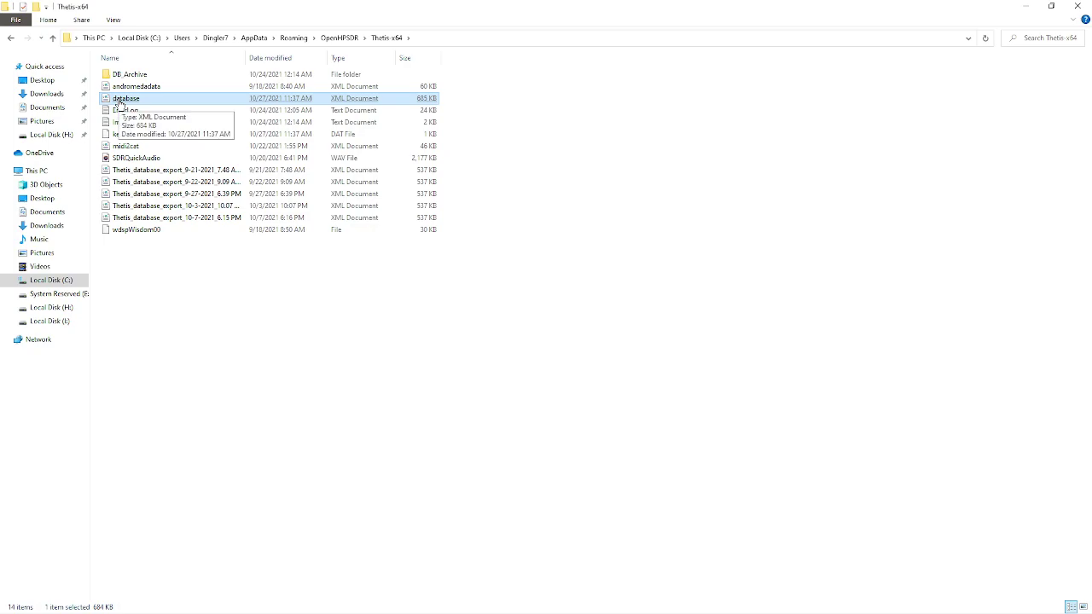
{"action": "key", "text": "shift+Delete"}
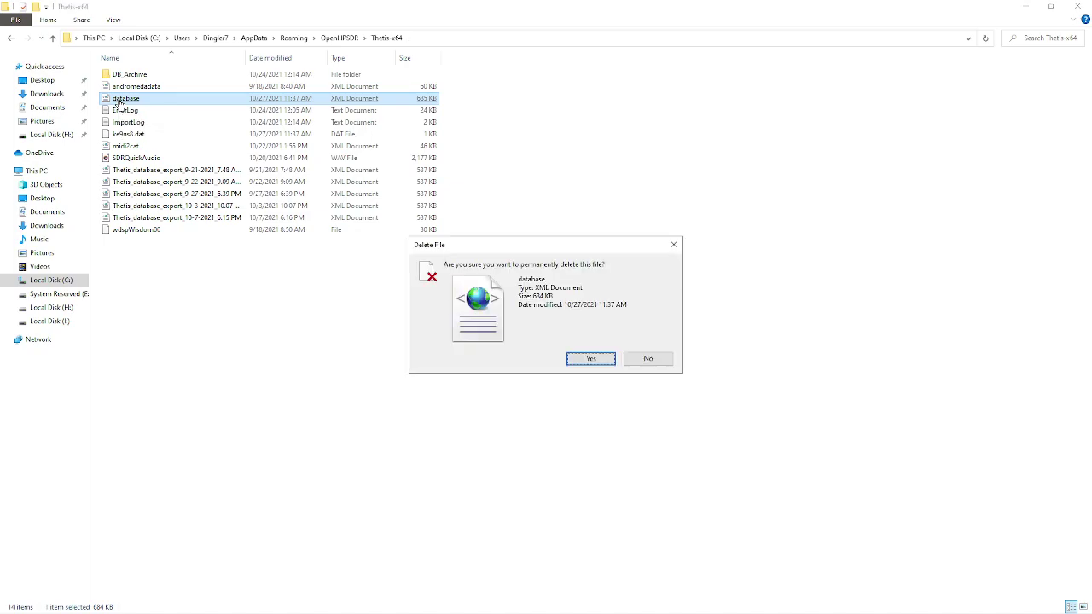
{"action": "key", "text": "Return"}
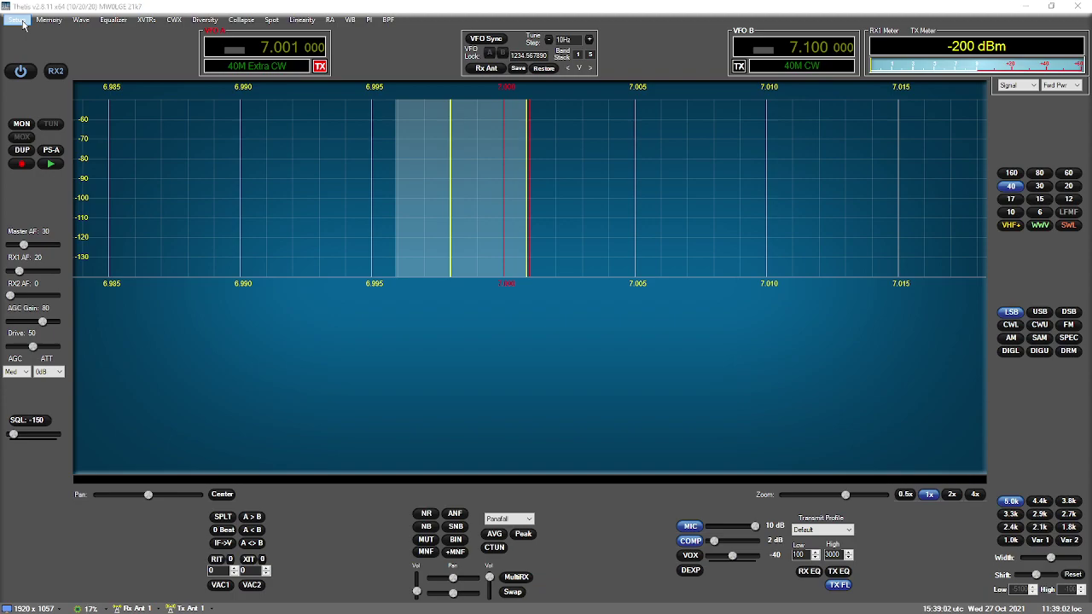
Import the XML export from H:\ANAN THETIS DATABASE\thetis update database via Setup's Import Database
{"action": "left_click", "coordinate": [24, 25]}
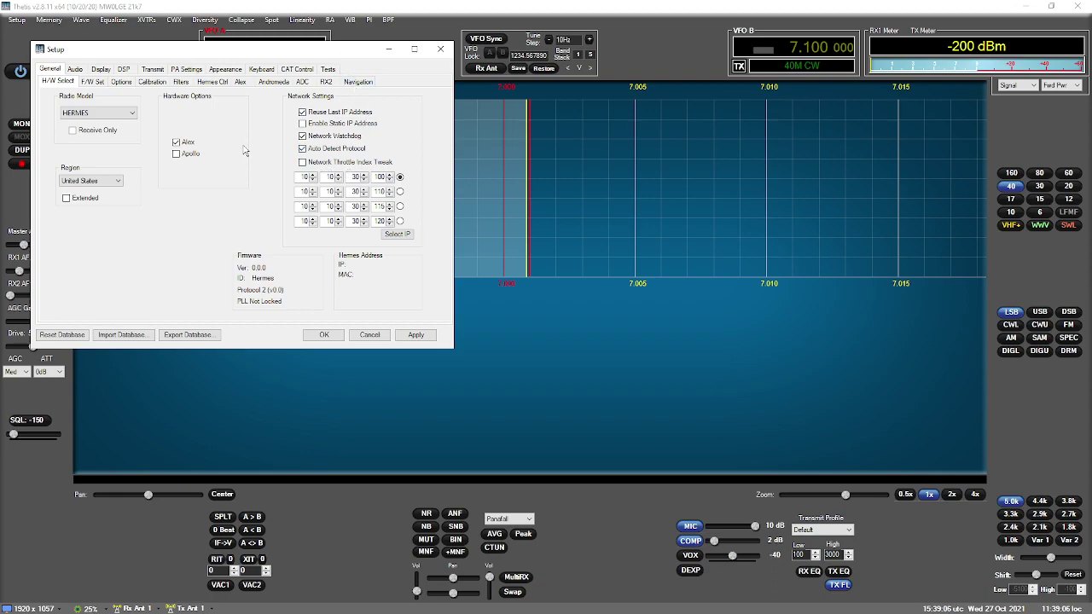
{"action": "left_click", "coordinate": [123, 336]}
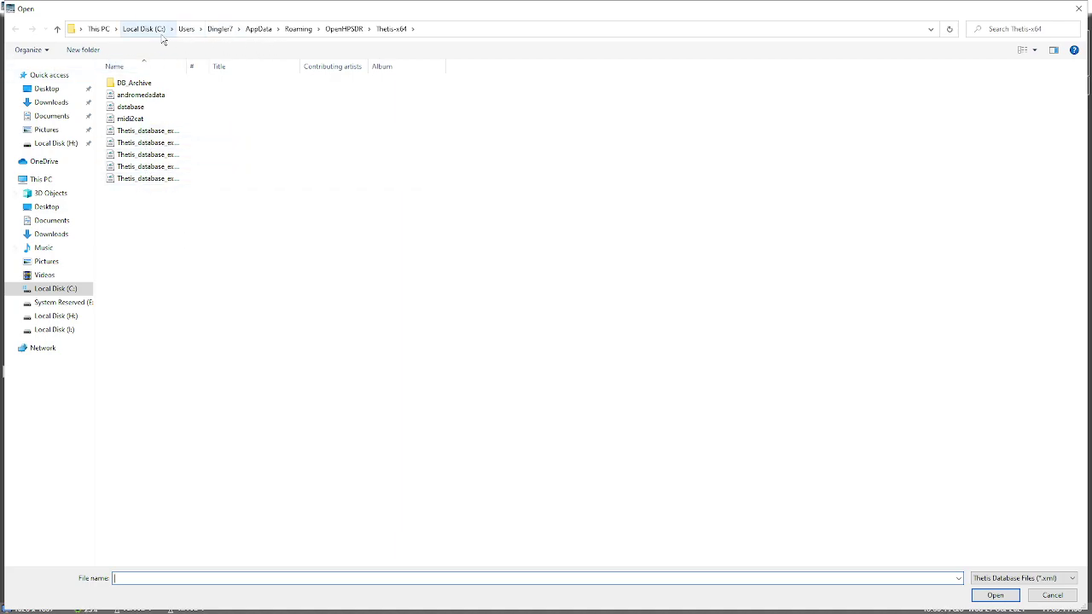
{"action": "left_click", "coordinate": [62, 316]}
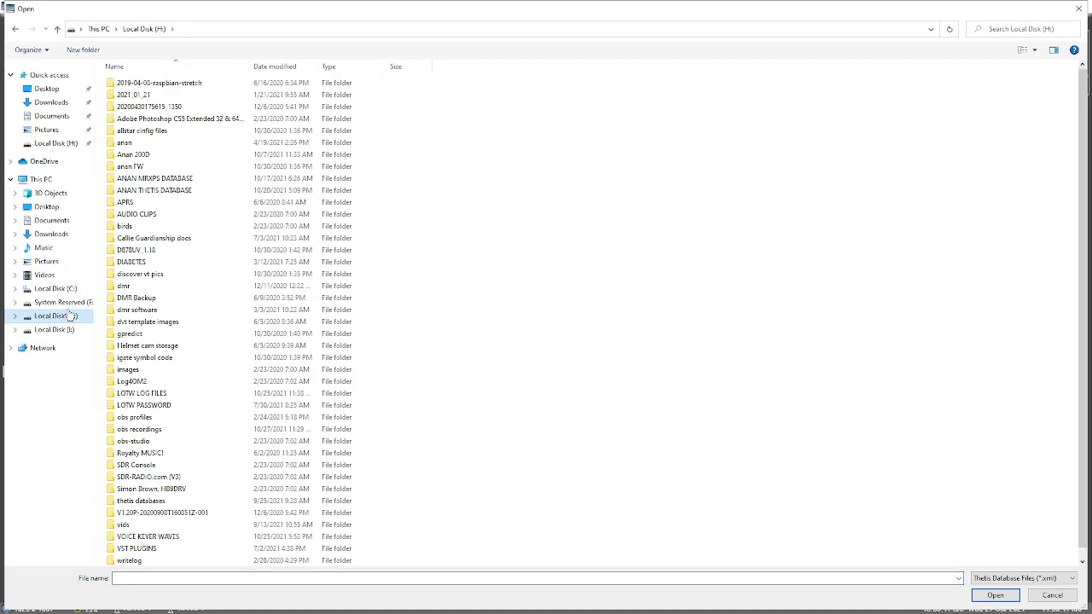
{"action": "double_click", "coordinate": [158, 190]}
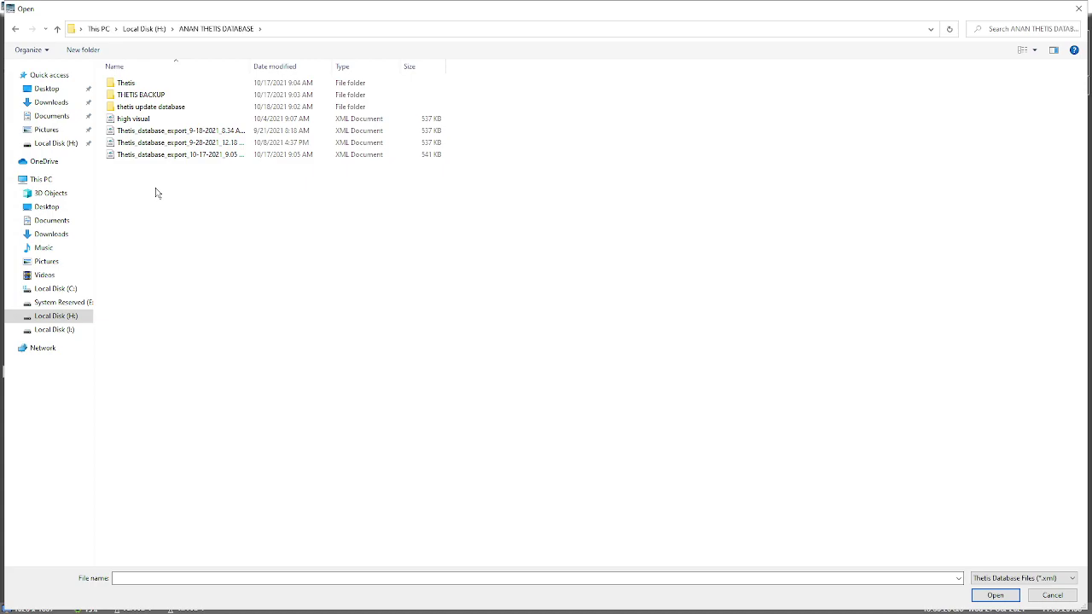
{"action": "left_click", "coordinate": [142, 114]}
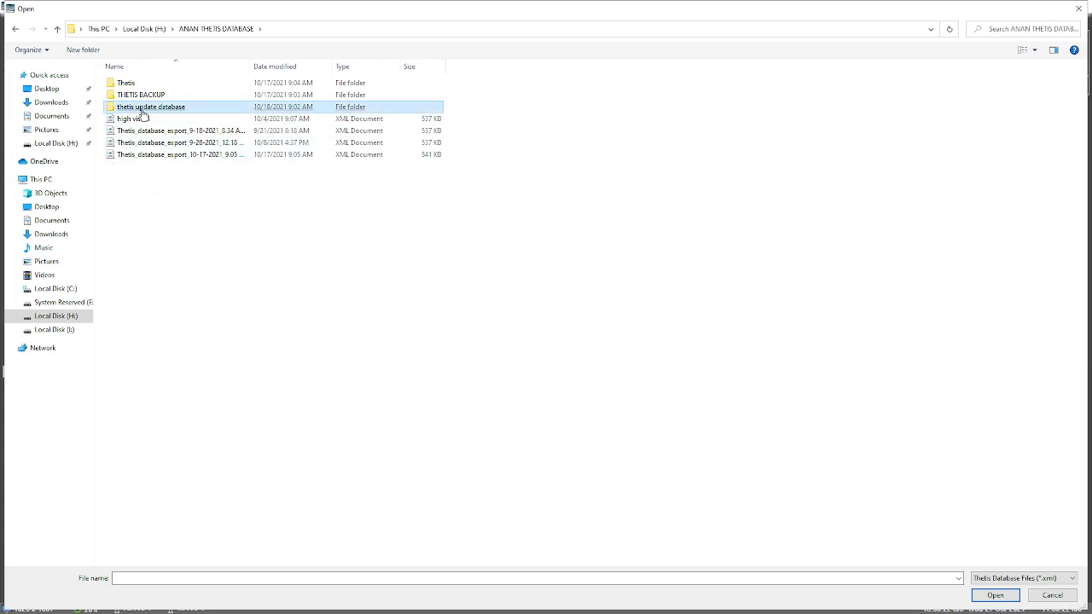
{"action": "double_click", "coordinate": [143, 111]}
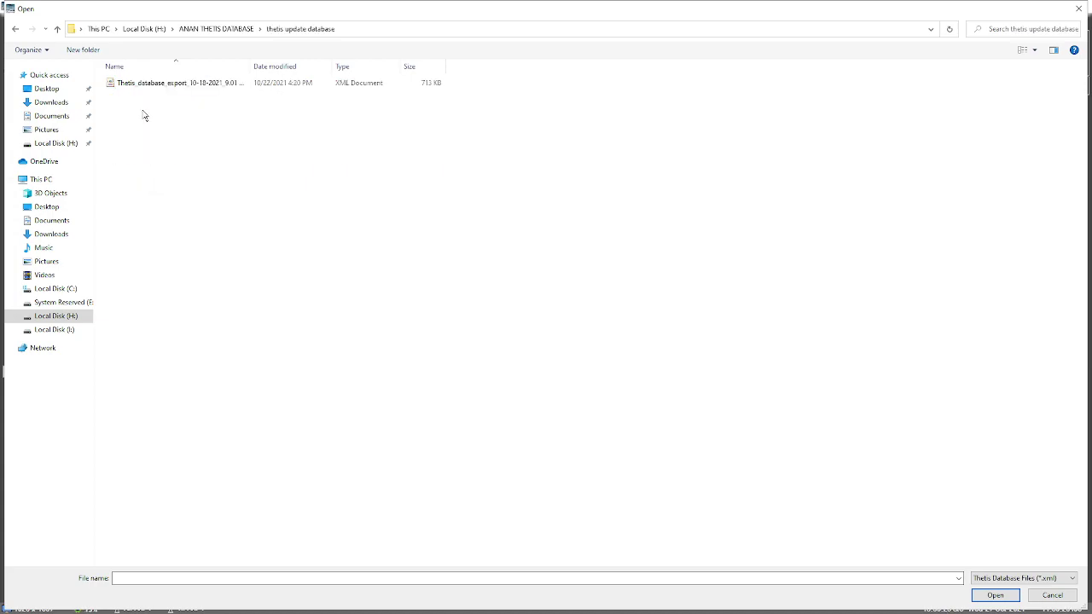
{"action": "left_click", "coordinate": [186, 85]}
{"action": "double_click", "coordinate": [186, 84]}
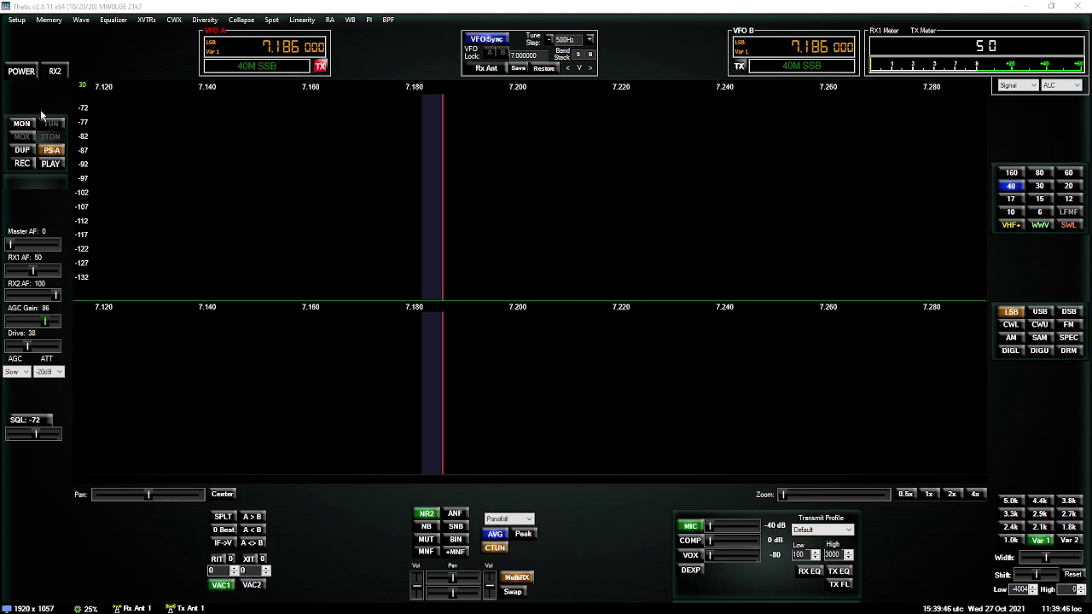
Power the radio on, review the VAC 1 and VAC 2 audio tabs, then cancel Setup
{"action": "left_click", "coordinate": [22, 73]}
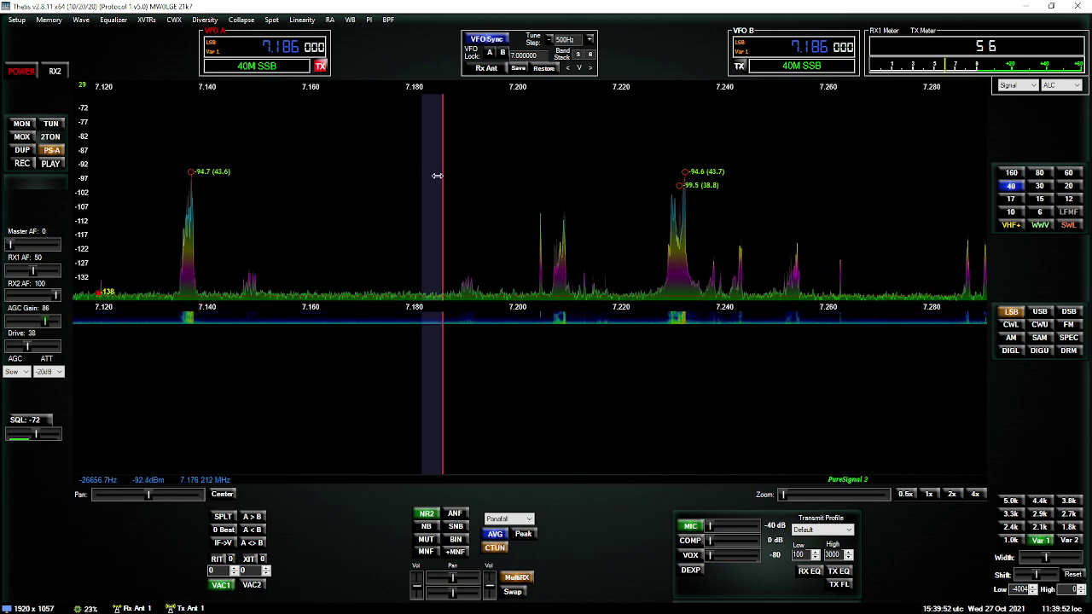
{"action": "left_click", "coordinate": [26, 21]}
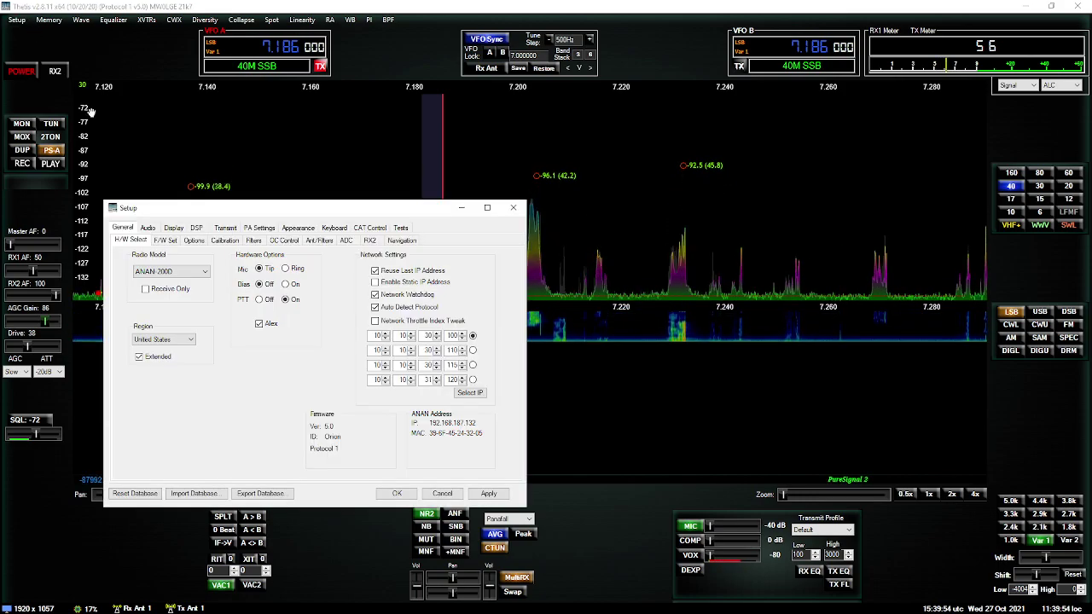
{"action": "left_click", "coordinate": [148, 228]}
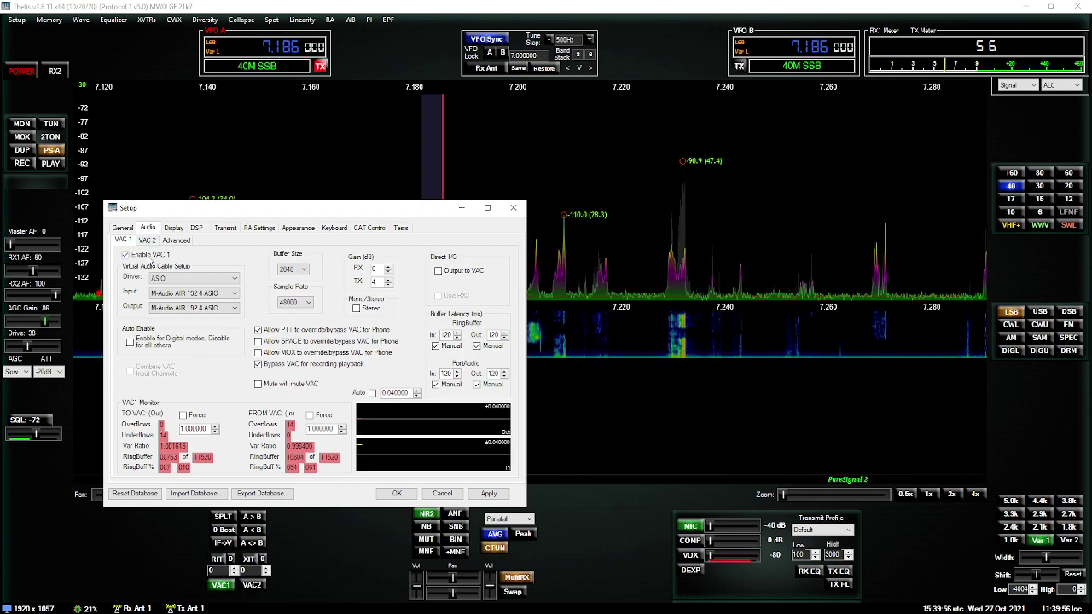
{"action": "left_click", "coordinate": [148, 242]}
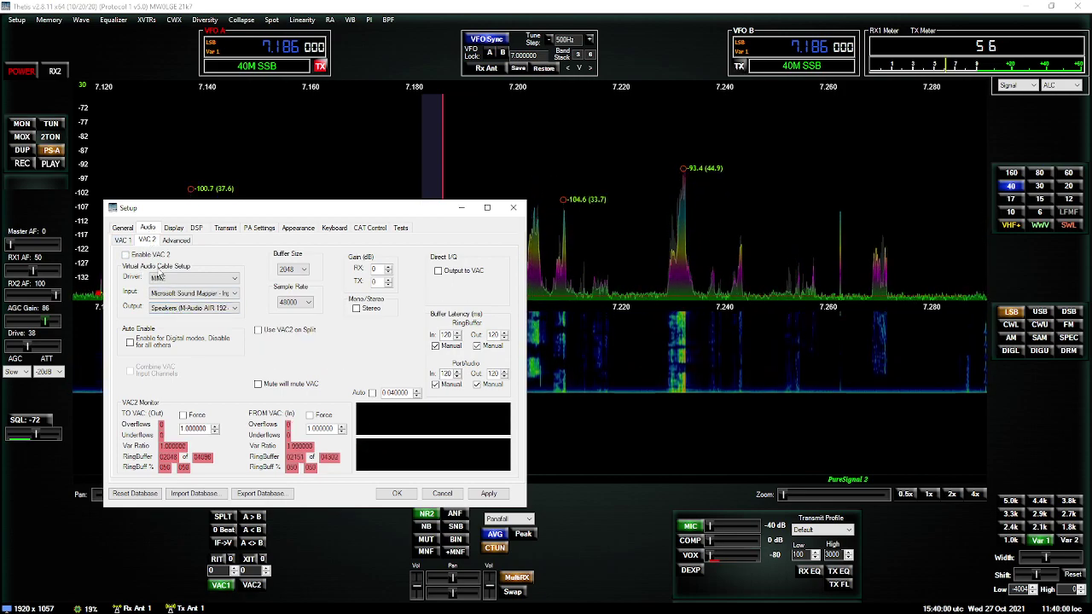
{"action": "left_click", "coordinate": [443, 494]}
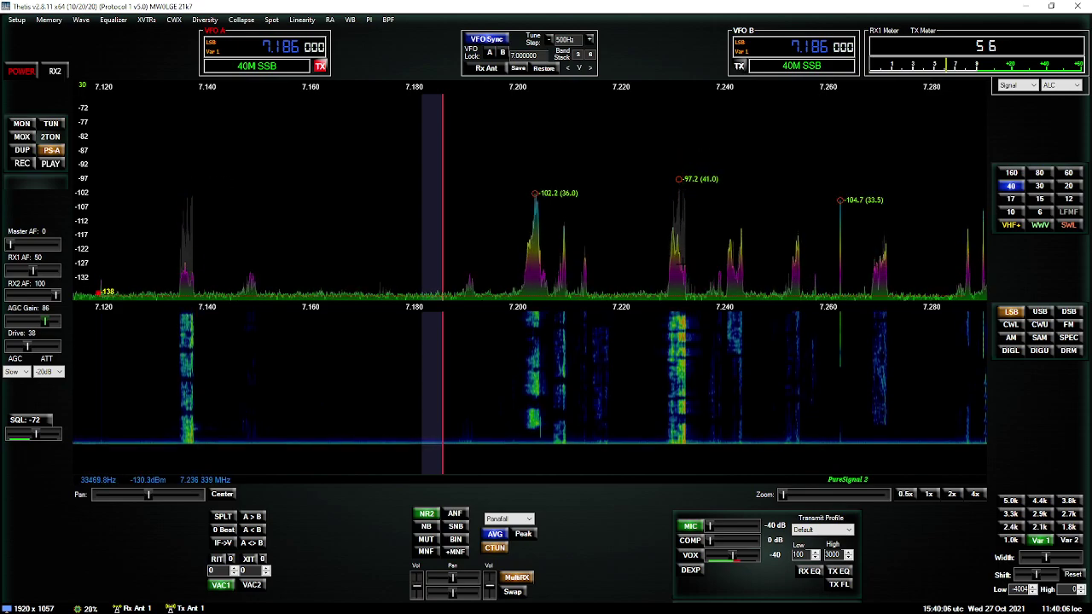
Tune the first receiver to the signal near 7.232 MHz and turn on the second receiver
{"action": "left_click", "coordinate": [684, 250]}
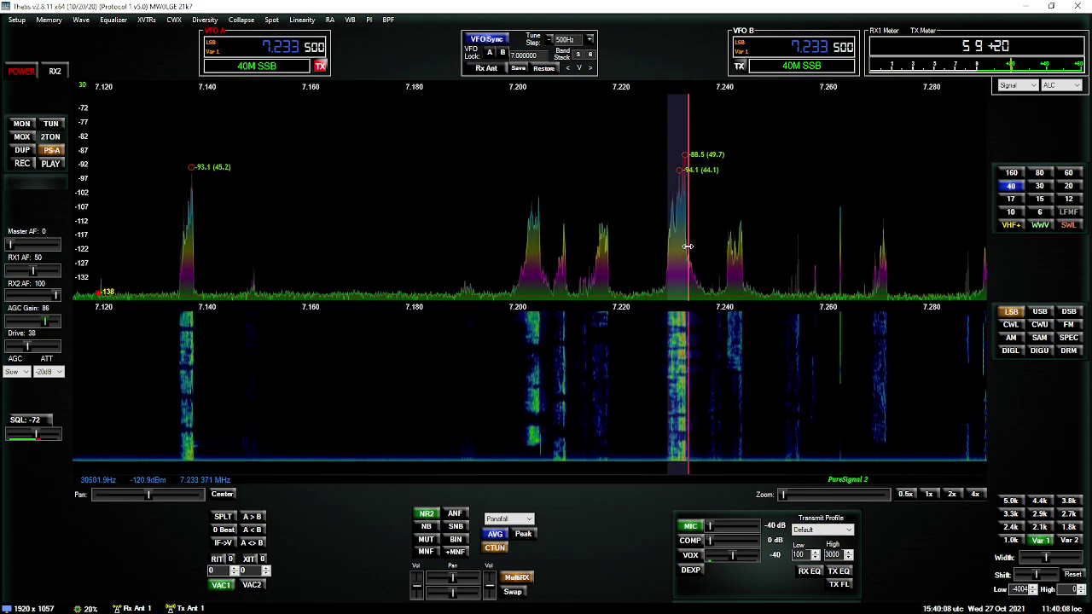
{"action": "scroll", "coordinate": [684, 253], "scroll_direction": "up", "scroll_amount": 1}
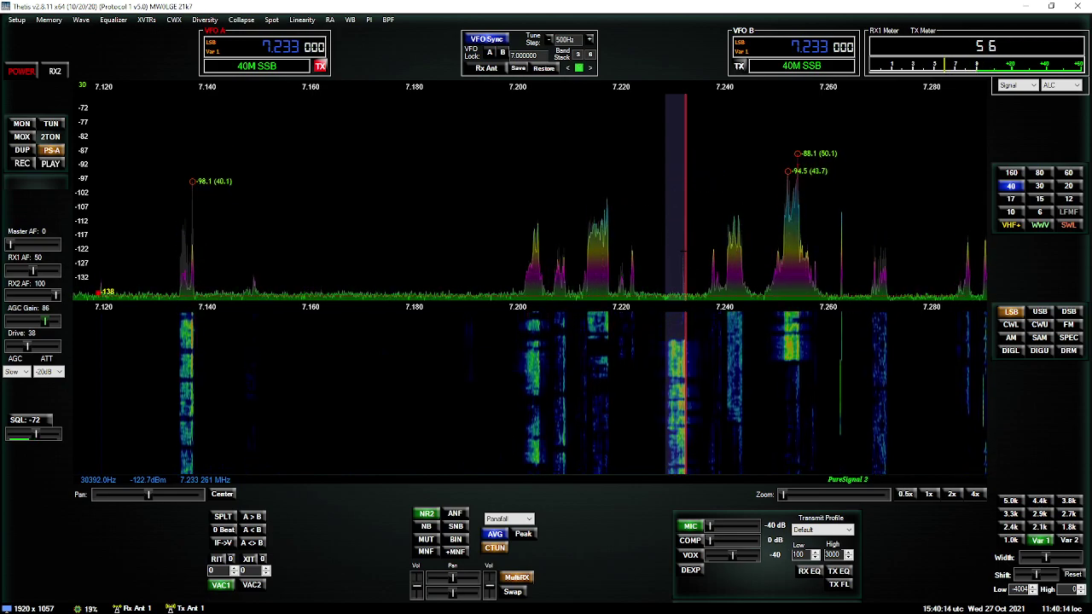
{"action": "left_click", "coordinate": [55, 71]}
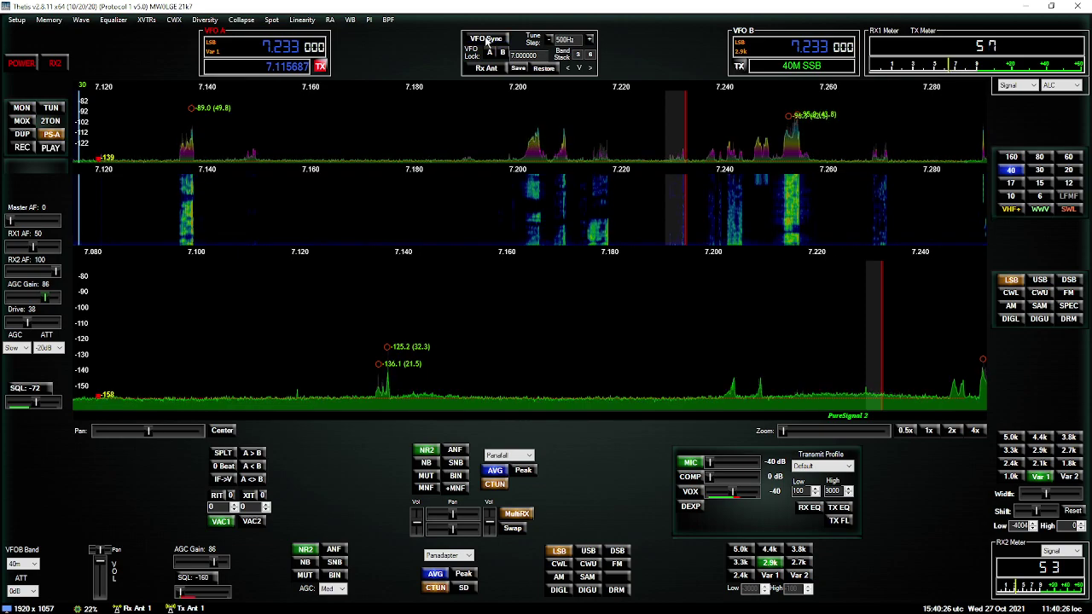
Bring VFO B up to 14 MHz and tune it to 14.253 MHz in USB
{"action": "scroll", "coordinate": [798, 51], "scroll_direction": "up", "scroll_amount": 4}
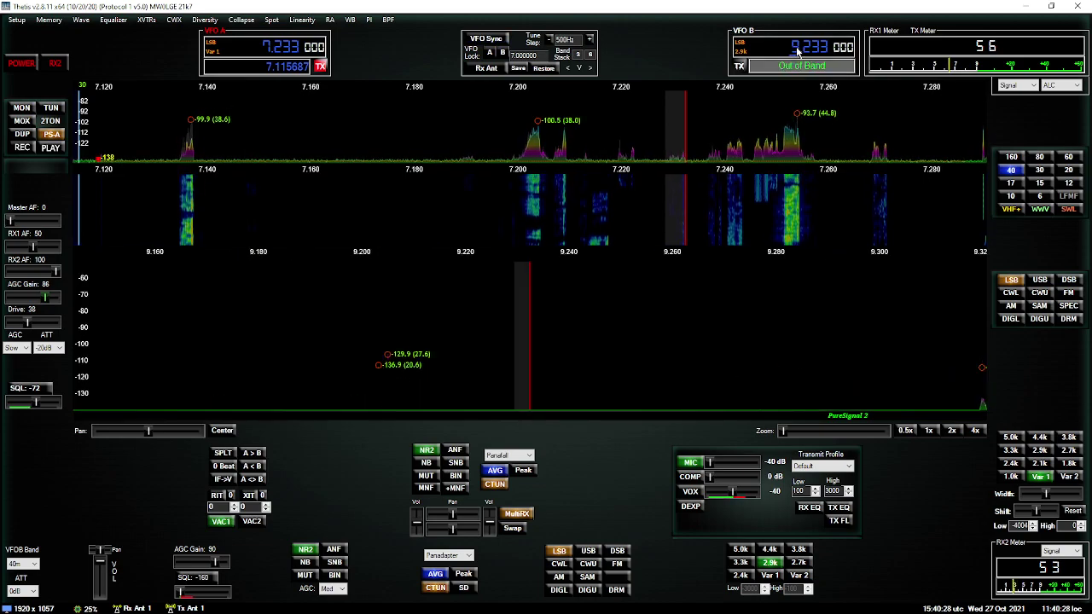
{"action": "scroll", "coordinate": [798, 51], "scroll_direction": "up", "scroll_amount": 3}
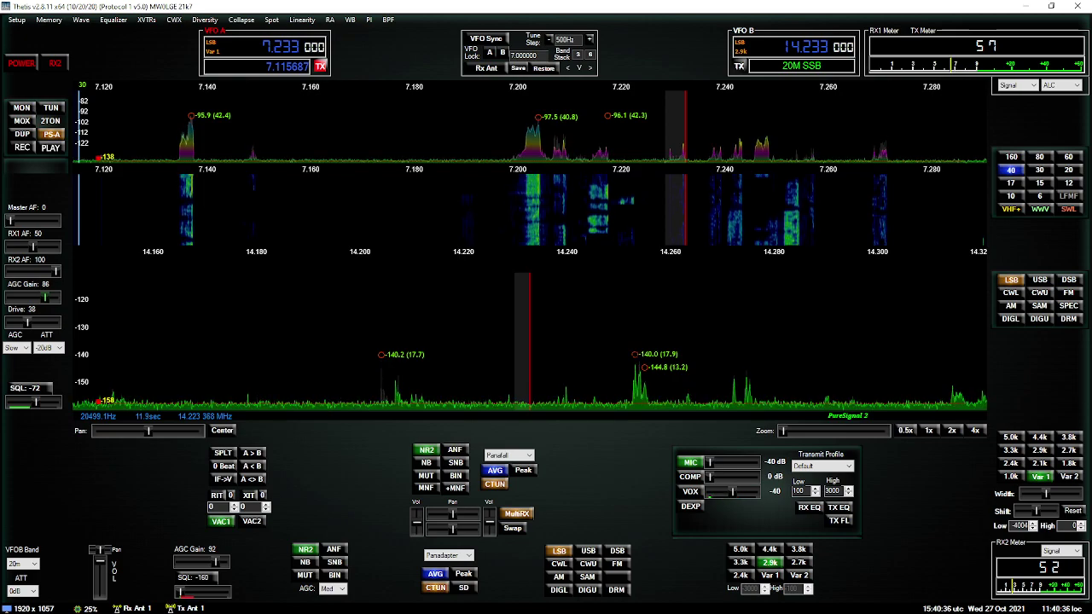
{"action": "left_click", "coordinate": [636, 376]}
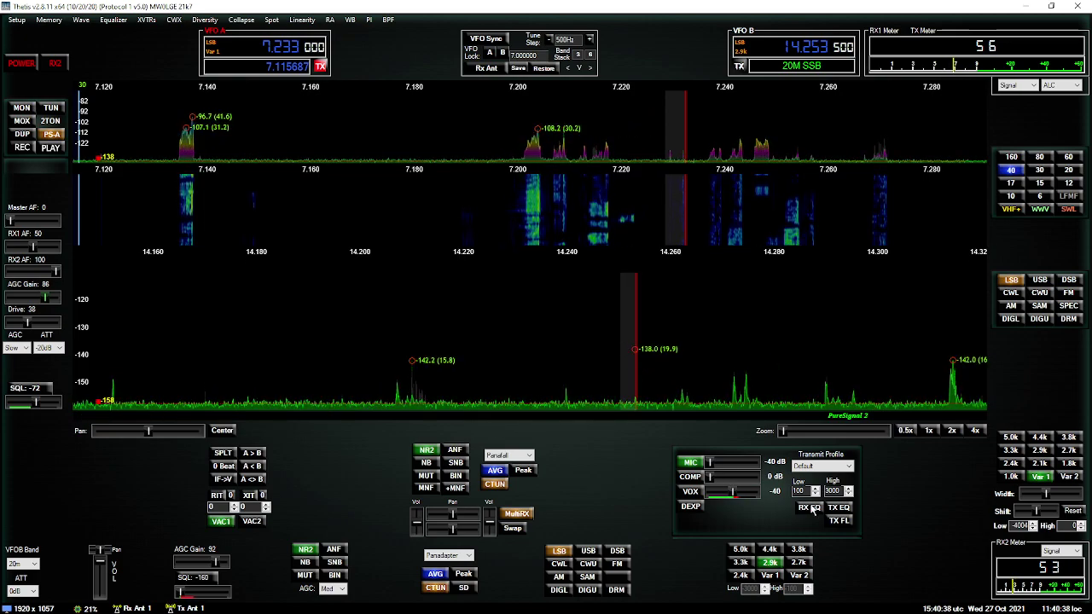
{"action": "left_click", "coordinate": [592, 552]}
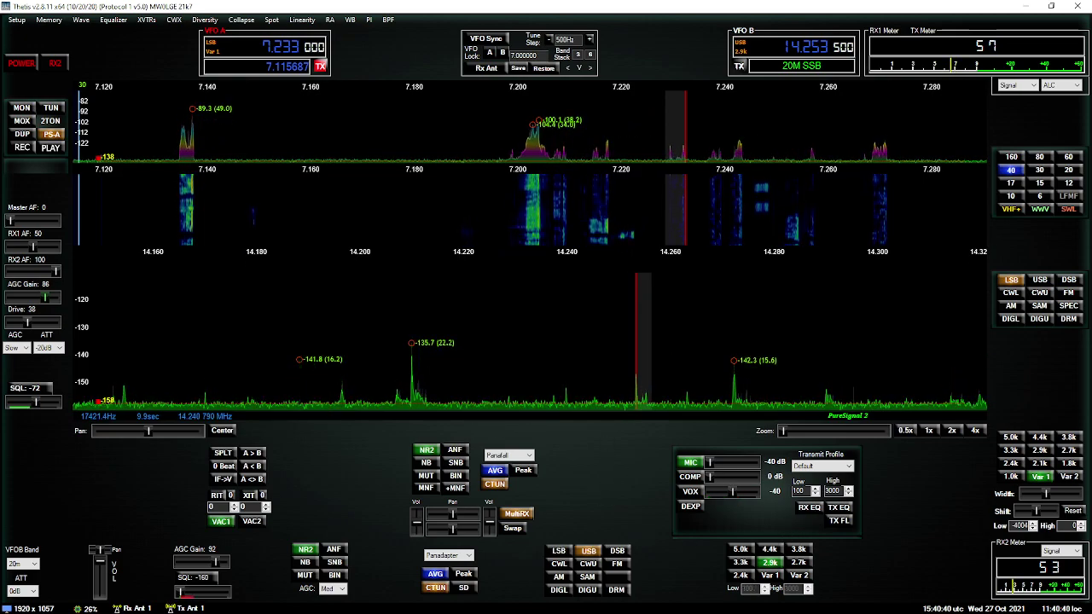
{"action": "scroll", "coordinate": [646, 299], "scroll_direction": "down", "scroll_amount": 1}
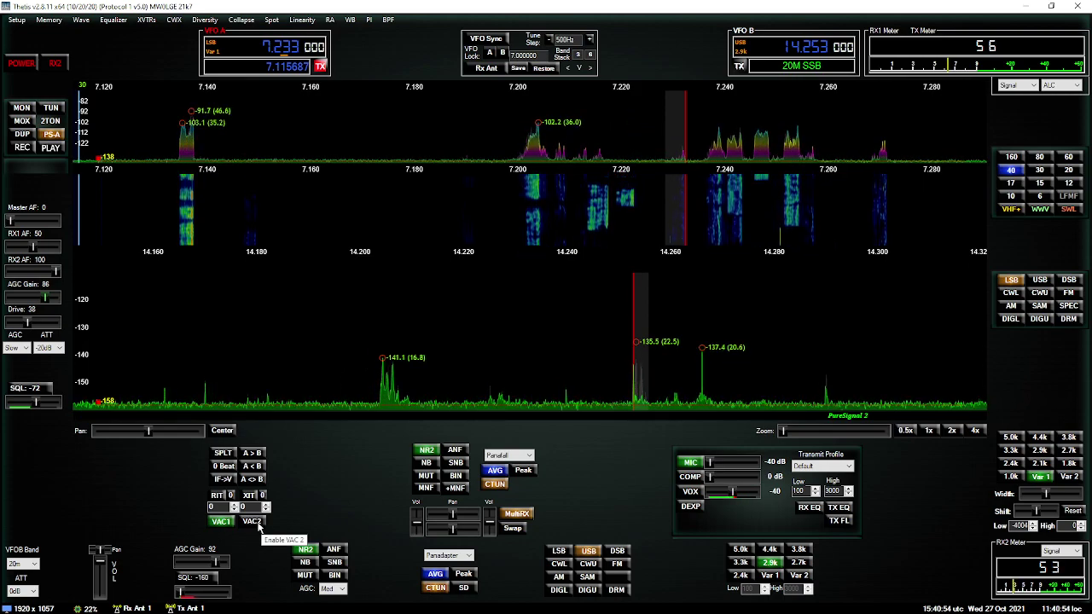
Try RX2 near 14.204 and 14.2875 MHz, and lower its AGC gain to 27
{"action": "left_click", "coordinate": [381, 373]}
{"action": "scroll", "coordinate": [382, 372], "scroll_direction": "up", "scroll_amount": 1}
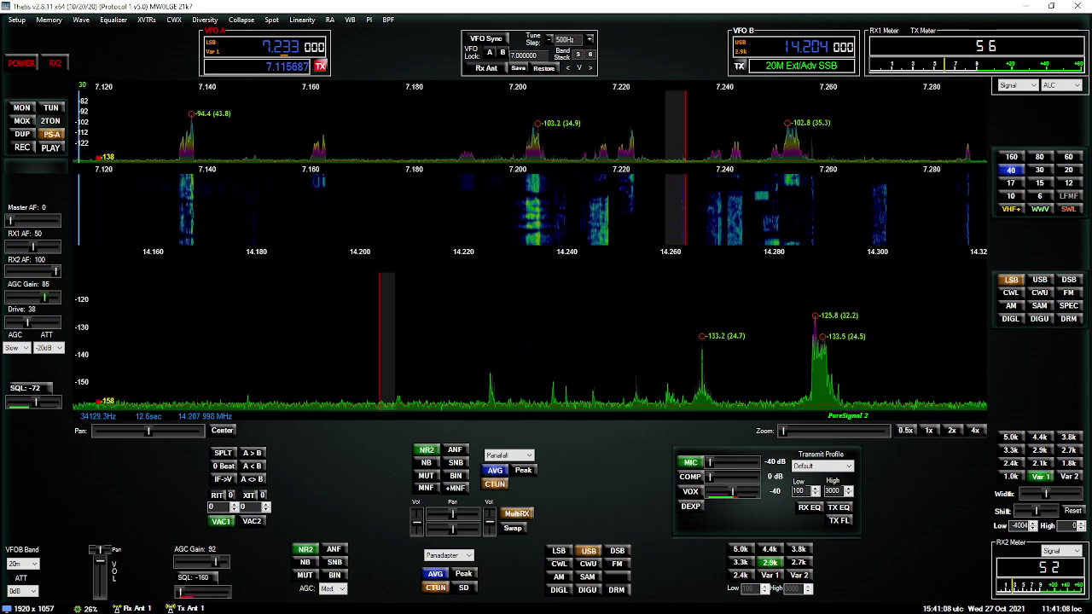
{"action": "left_click", "coordinate": [815, 367]}
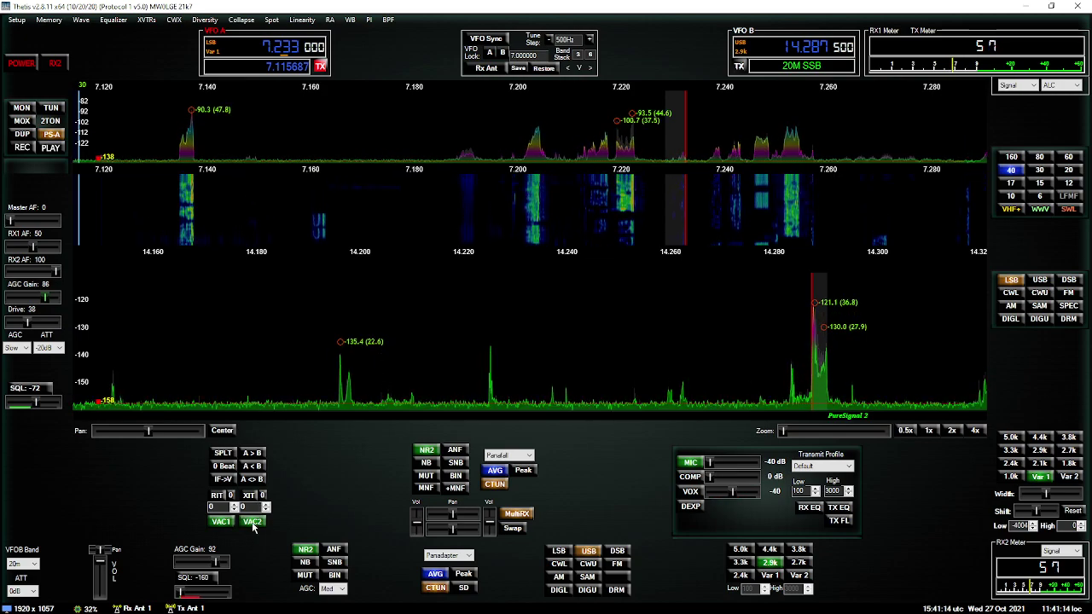
{"action": "left_click_drag", "start_coordinate": [219, 566], "coordinate": [195, 568]}
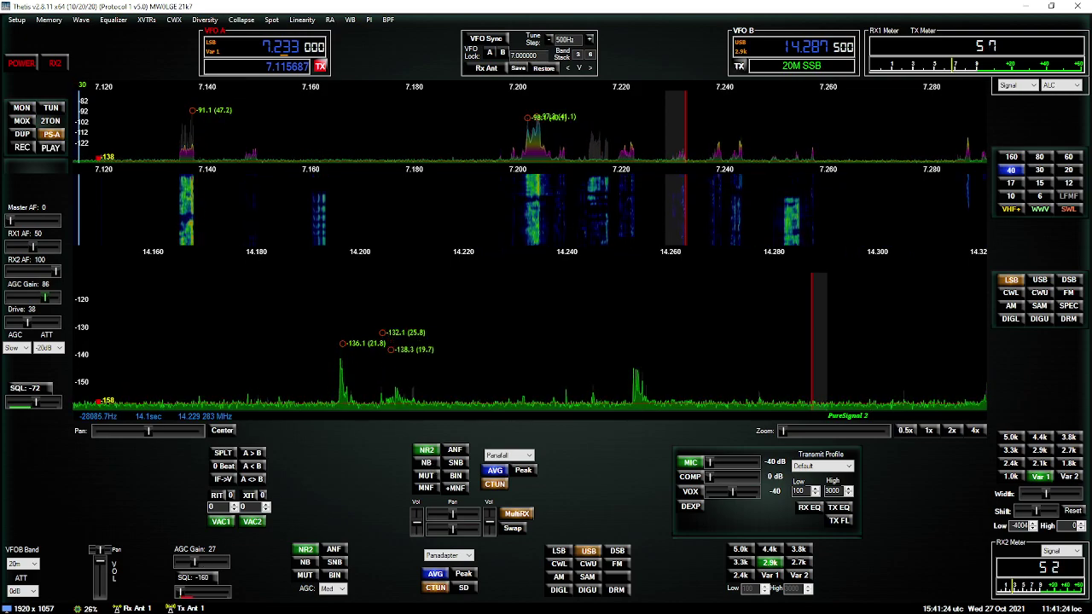
Retune RX2 via 14.204 and 14.253, then set RX1 to 7.205 and RX2 to 14.1965 MHz
{"action": "left_click", "coordinate": [383, 377]}
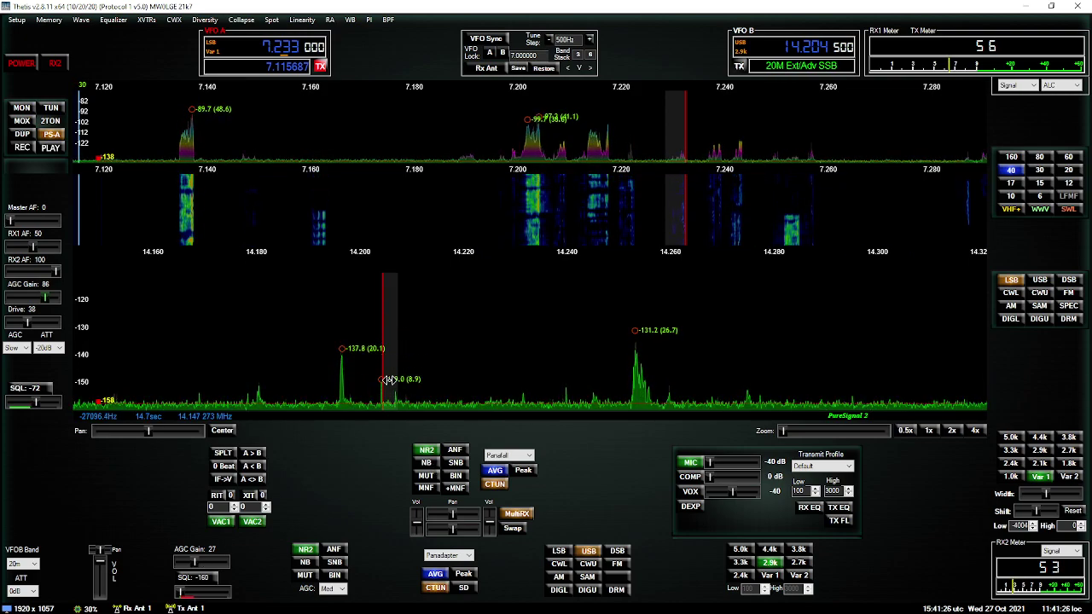
{"action": "left_click", "coordinate": [634, 367]}
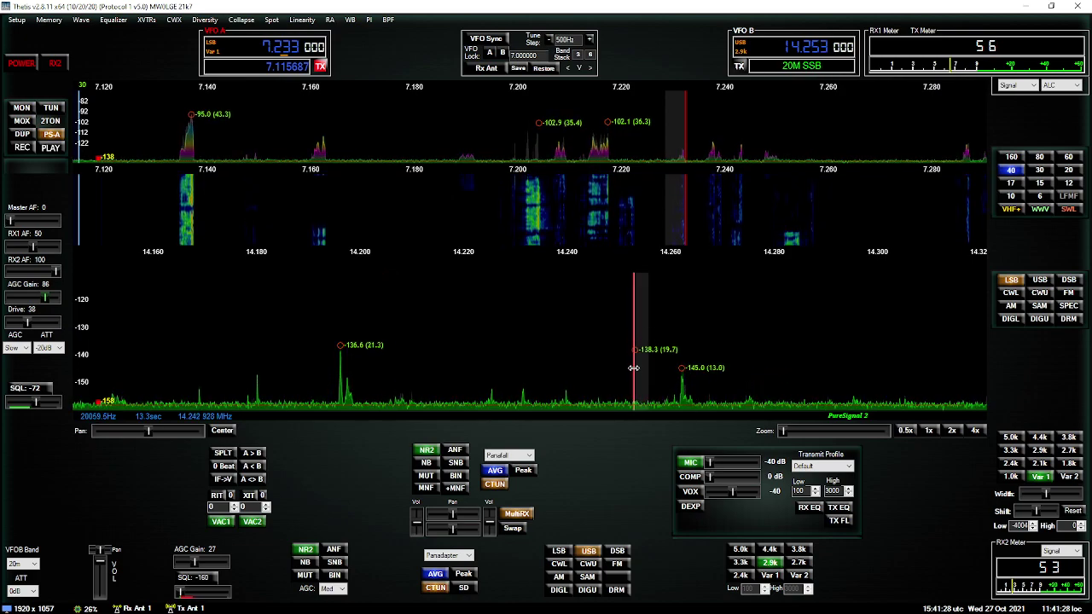
{"action": "scroll", "coordinate": [634, 367], "scroll_direction": "down", "scroll_amount": 3}
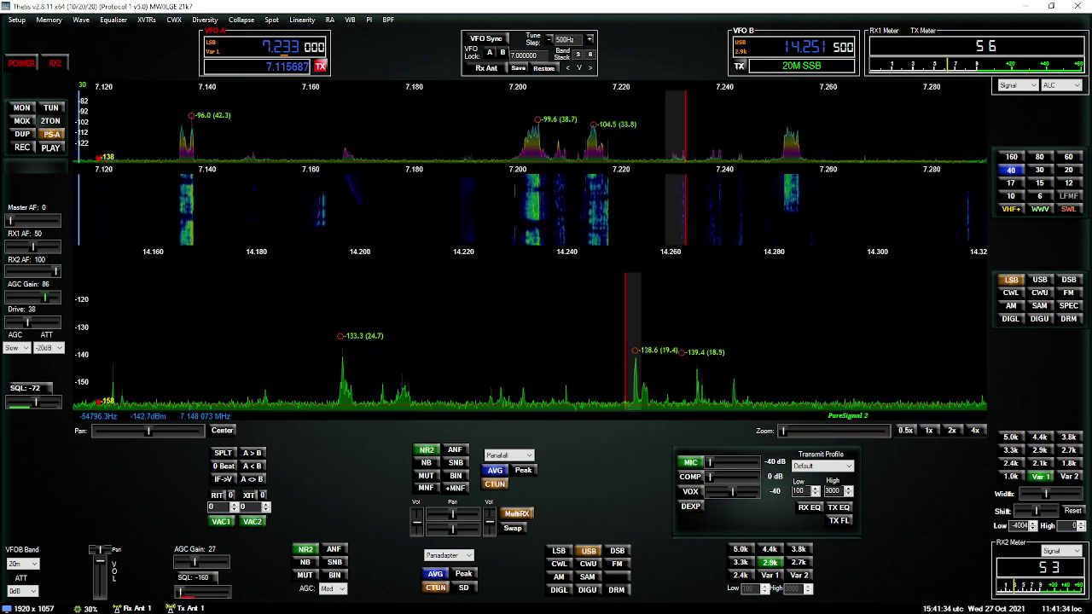
{"action": "left_click", "coordinate": [539, 133]}
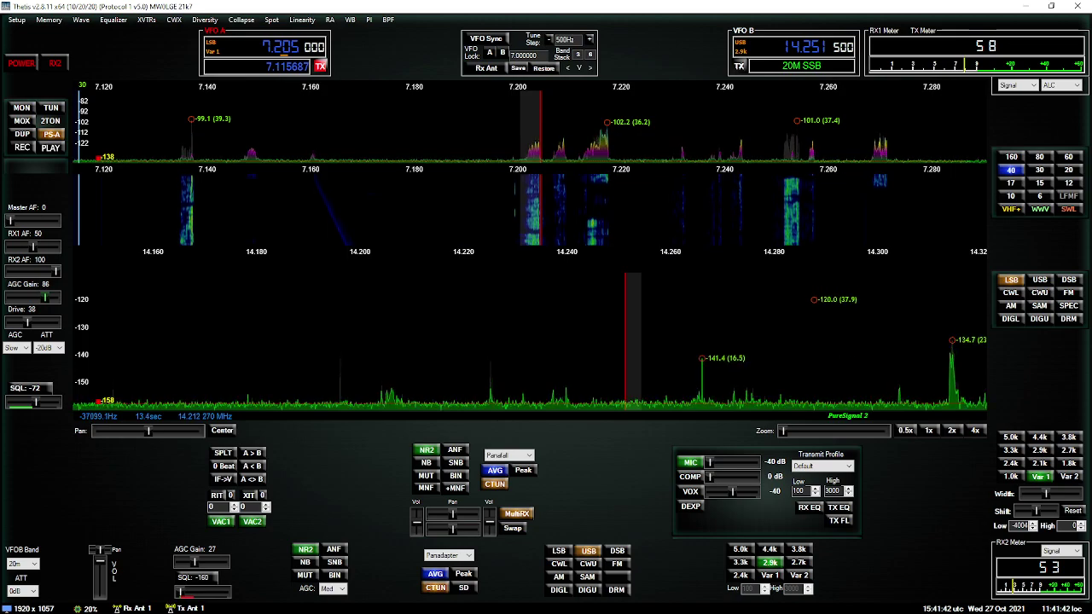
{"action": "left_click", "coordinate": [341, 366]}
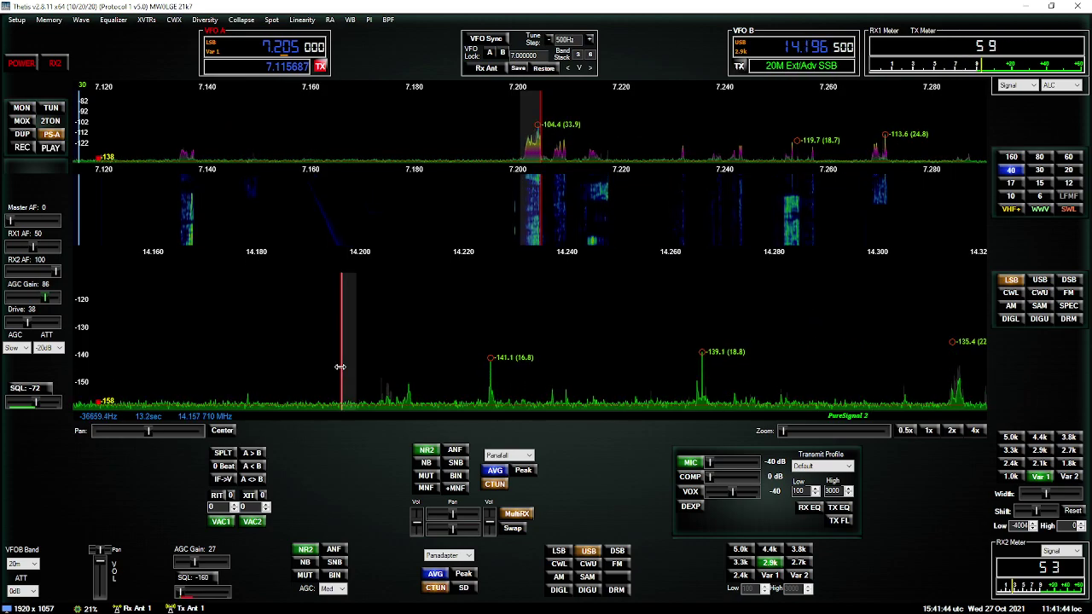
{"action": "scroll", "coordinate": [341, 367], "scroll_direction": "down", "scroll_amount": 1}
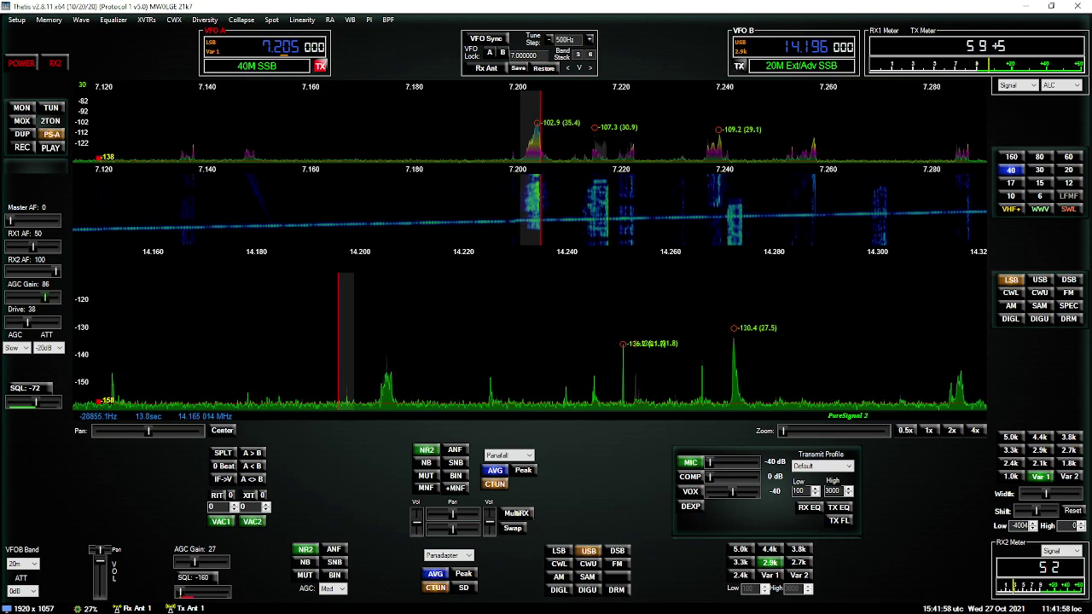
Retune RX2 to 14.204 MHz, raise its AGC gain to 90, and switch the radio off
{"action": "left_click", "coordinate": [380, 373]}
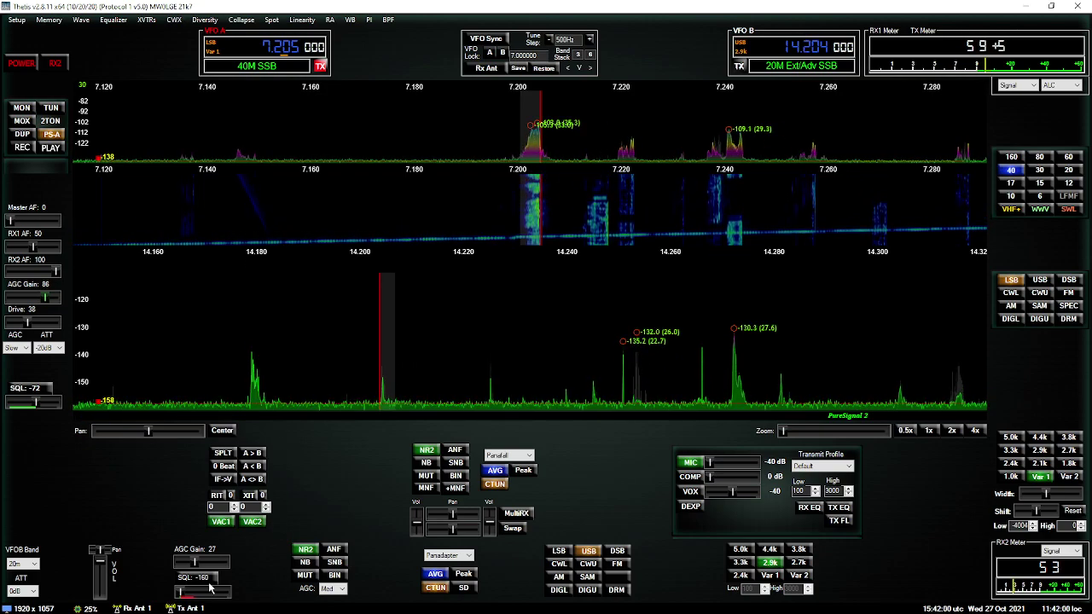
{"action": "left_click_drag", "start_coordinate": [195, 563], "coordinate": [217, 565]}
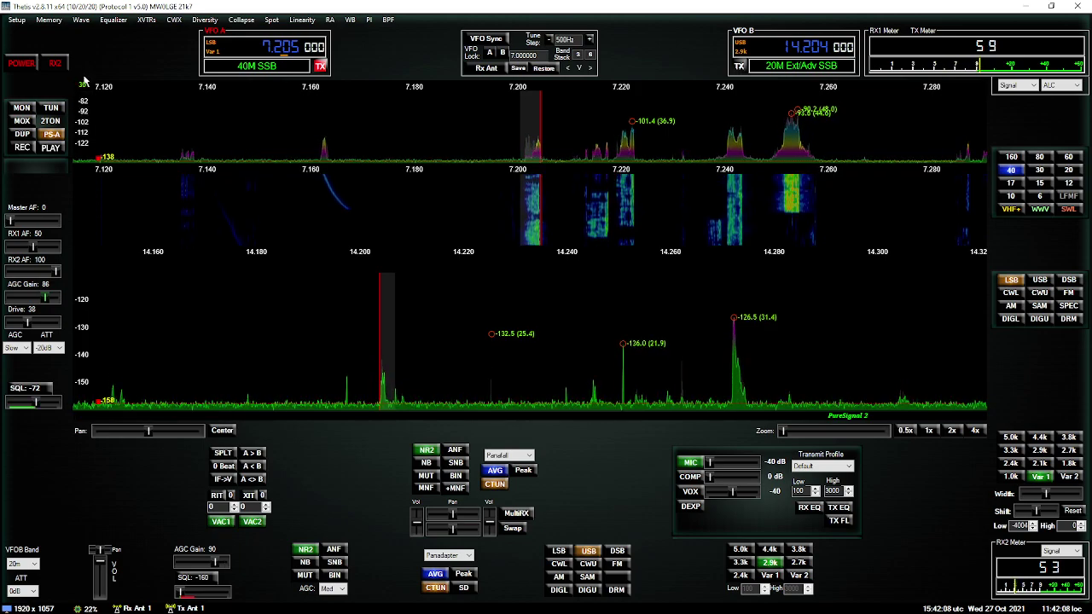
{"action": "left_click", "coordinate": [22, 64]}
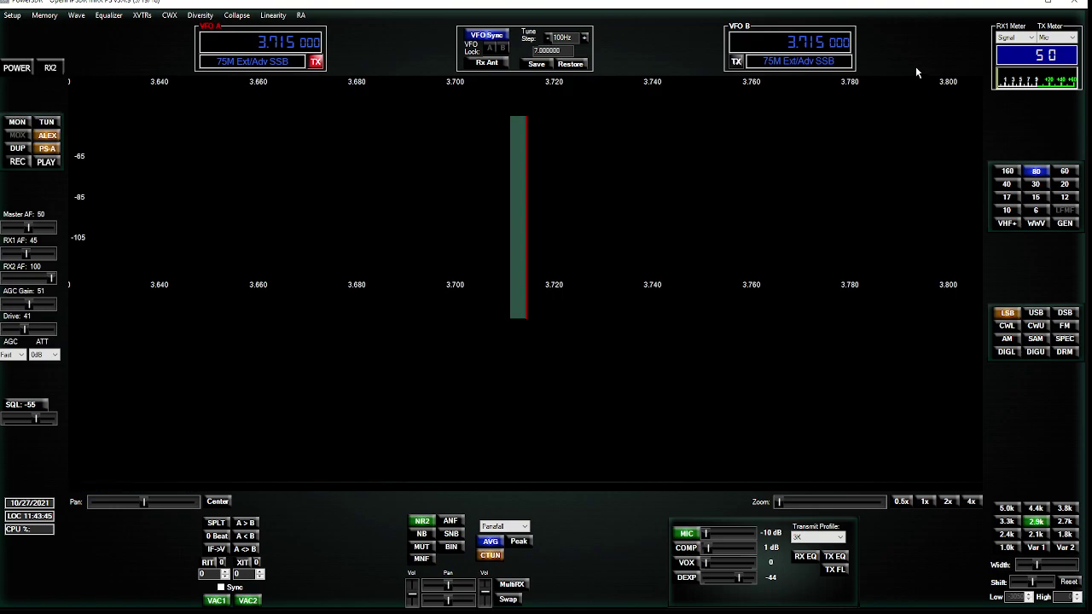
Maximise the PowerSDR window and switch the radio on, receiving at 3.715 MHz
{"action": "left_click", "coordinate": [1049, 5]}
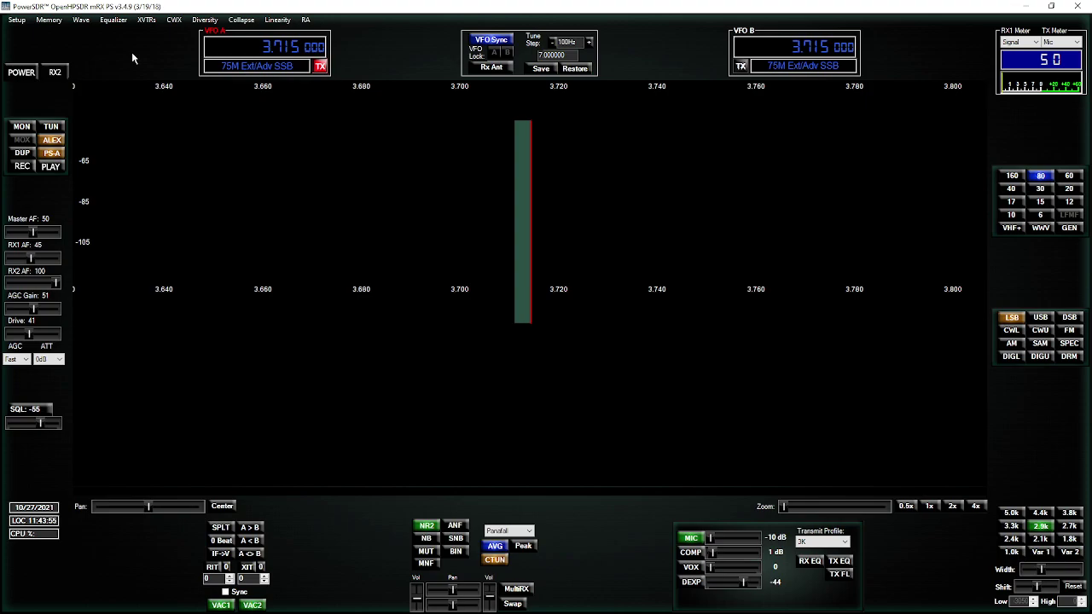
{"action": "left_click", "coordinate": [23, 72]}
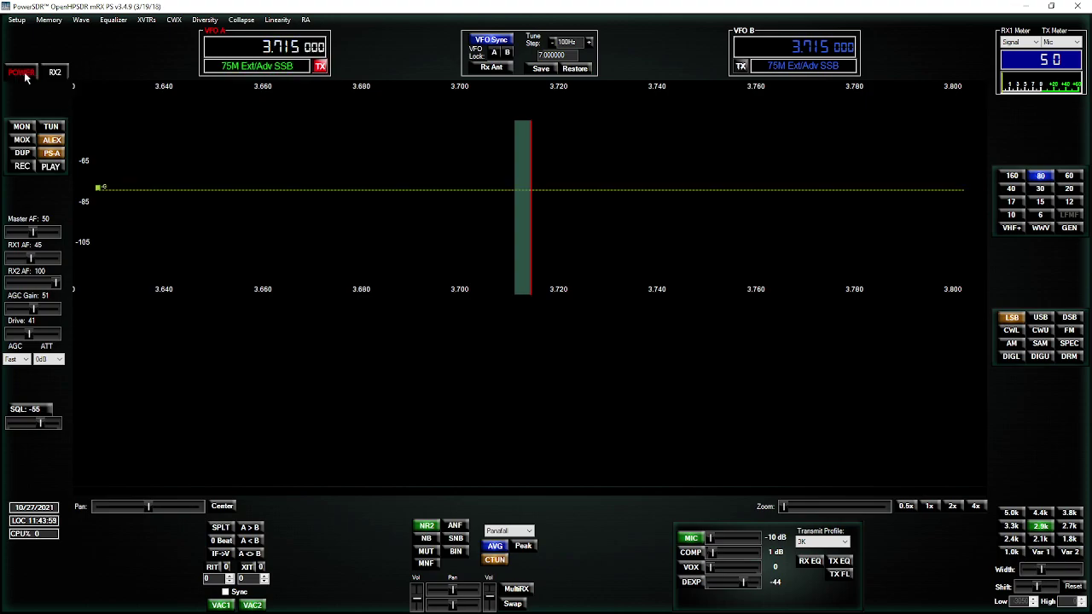
Switch to the 40 m band, tune near 7.218 MHz, and lower drive to 20
{"action": "left_click", "coordinate": [1012, 190]}
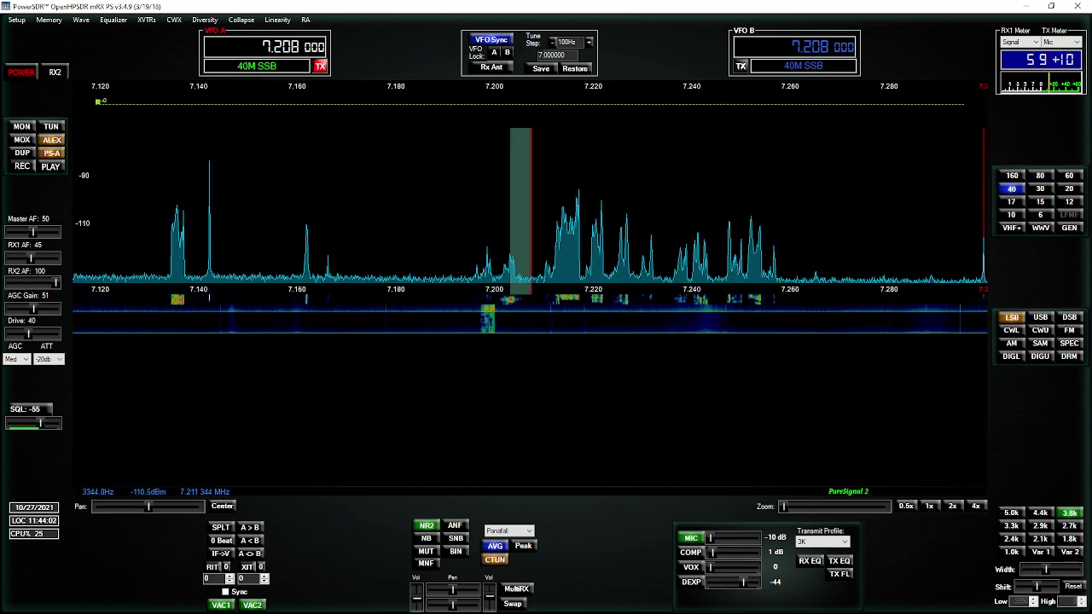
{"action": "left_click", "coordinate": [577, 225]}
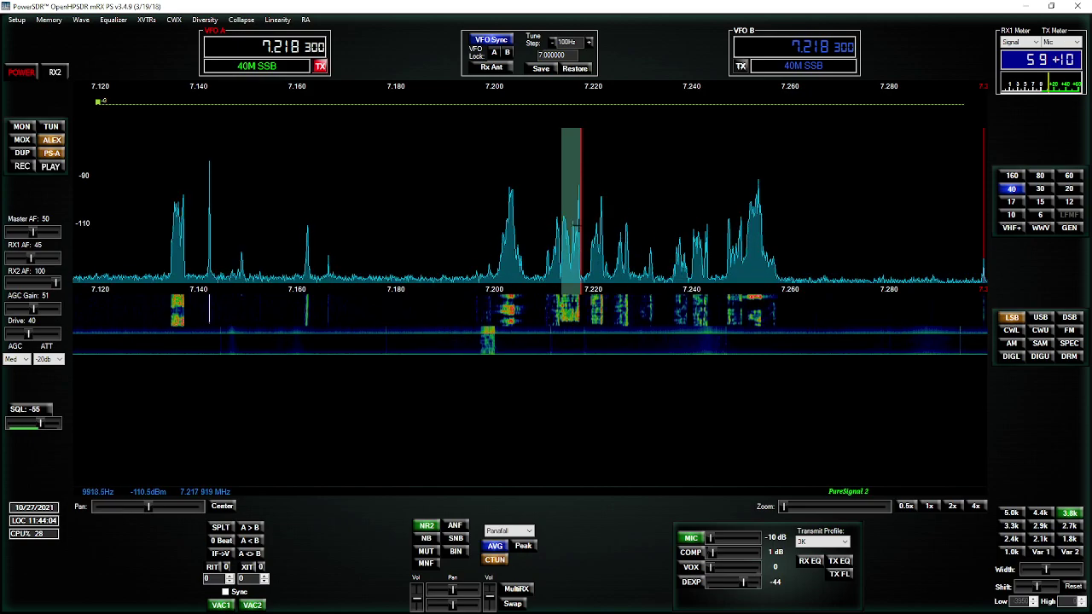
{"action": "scroll", "coordinate": [578, 225], "scroll_direction": "down", "scroll_amount": 3}
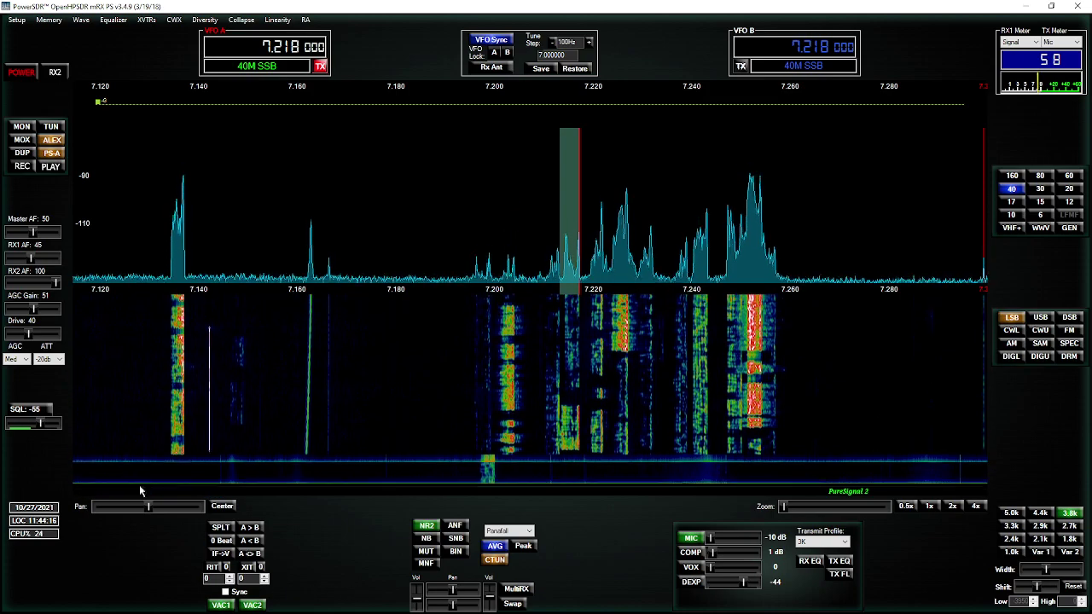
{"action": "left_click_drag", "start_coordinate": [29, 334], "coordinate": [43, 315]}
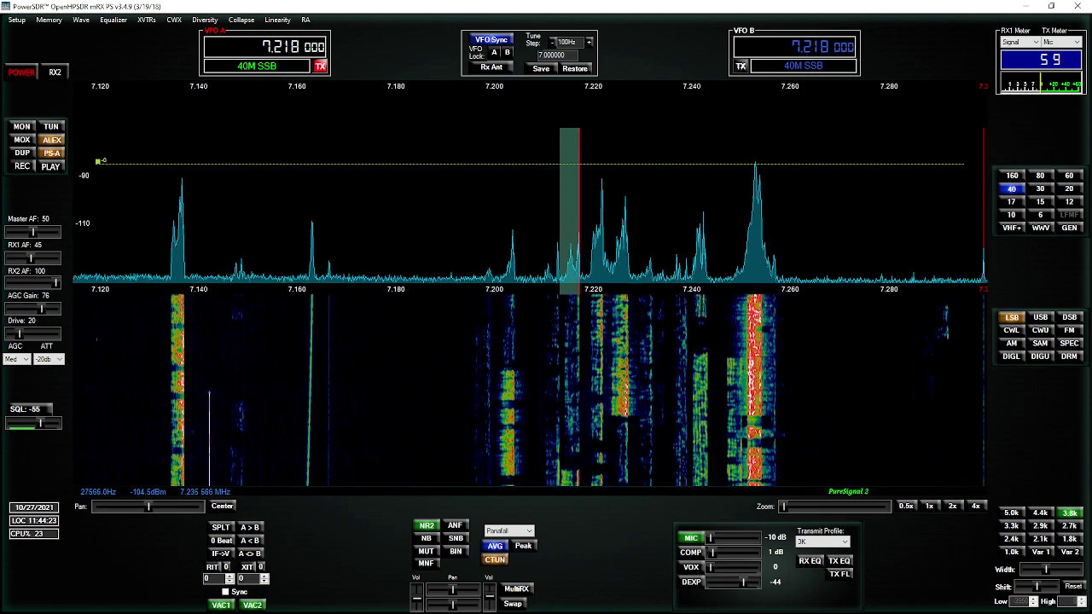
Retune to 7.228 MHz LSB and set the AGC gain to 69
{"action": "left_click", "coordinate": [625, 220]}
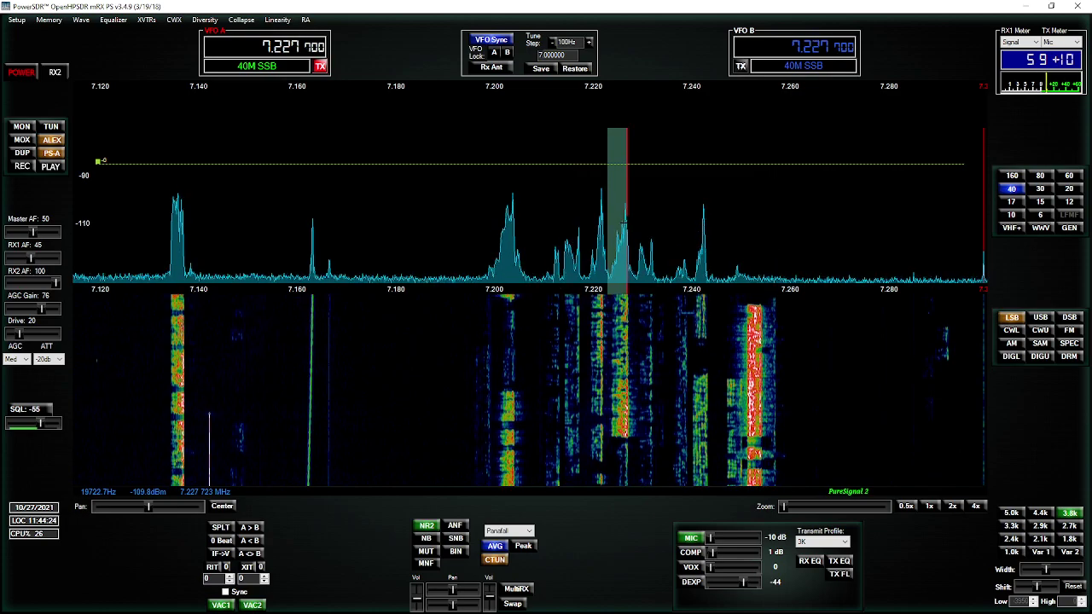
{"action": "scroll", "coordinate": [624, 220], "scroll_direction": "up", "scroll_amount": 2}
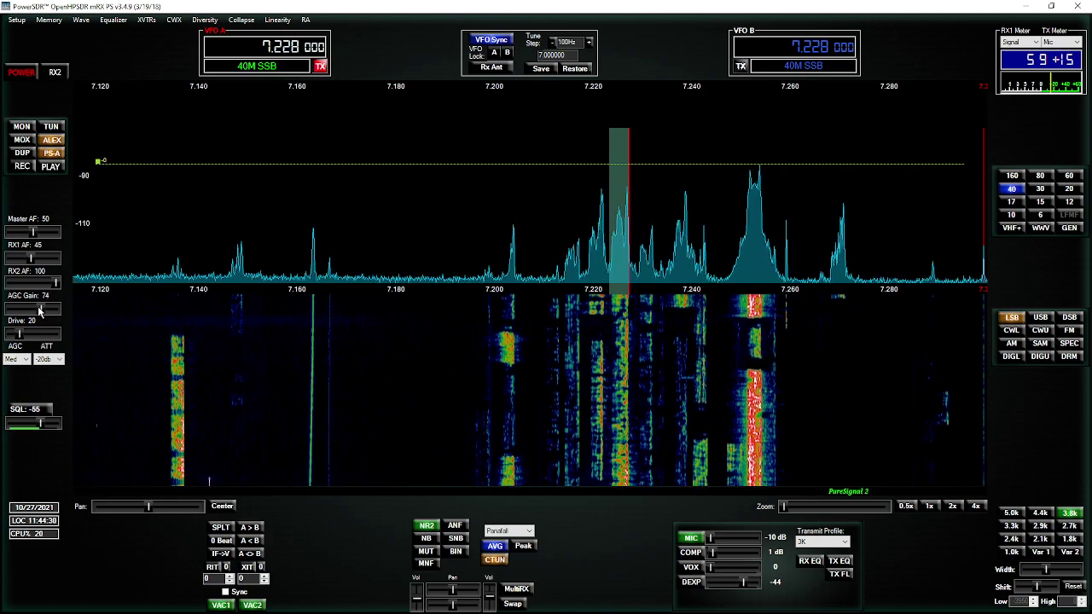
{"action": "left_click_drag", "start_coordinate": [41, 311], "coordinate": [38, 311]}
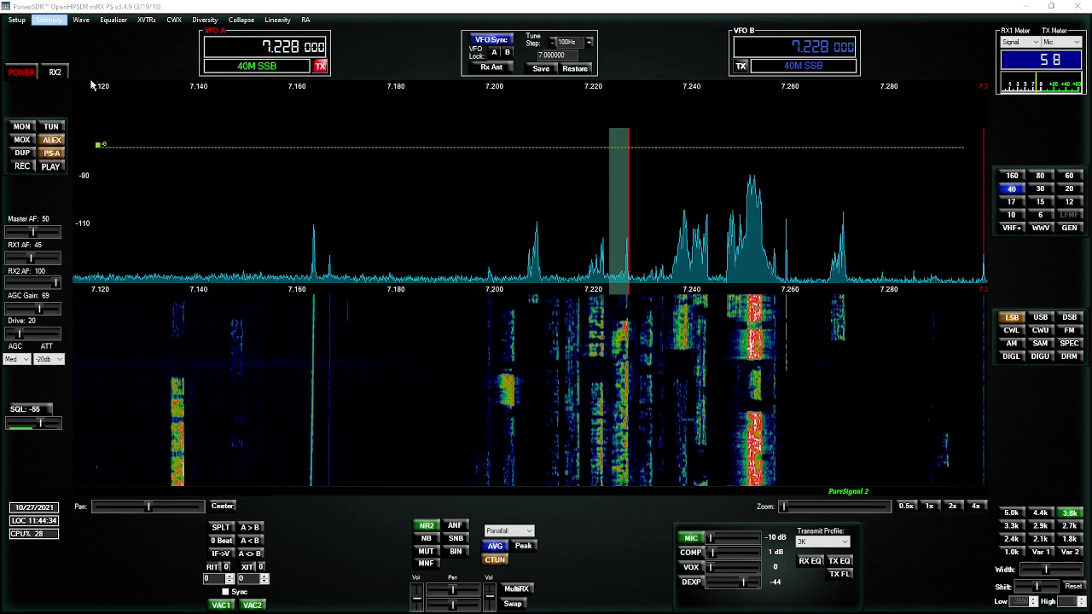
Confirm VAC 1 is enabled on the M-Audio ASIO device, then drop AGC gain to -16
{"action": "left_click", "coordinate": [16, 19]}
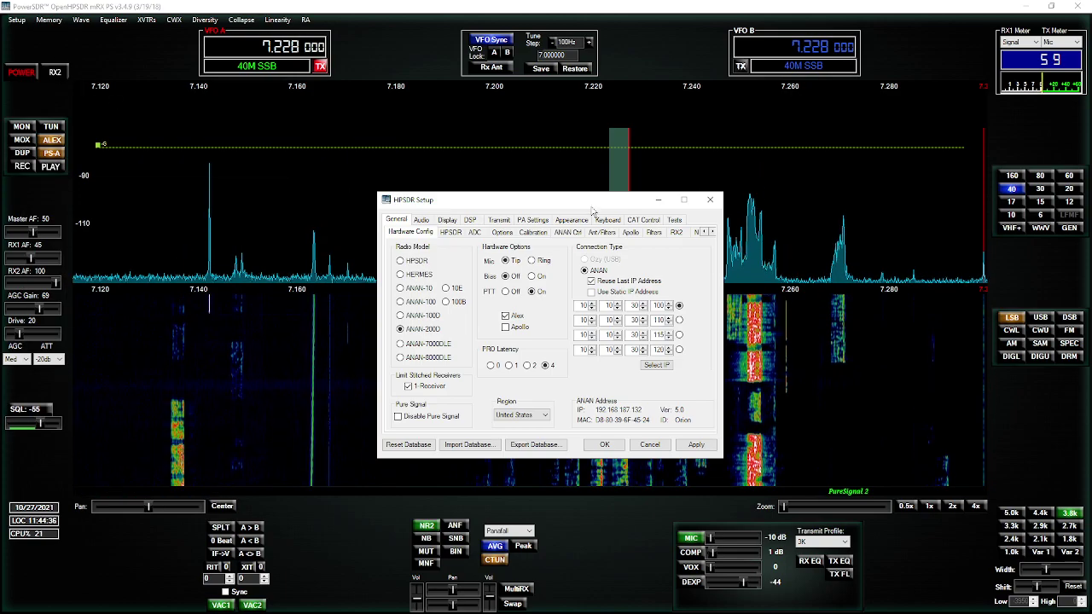
{"action": "left_click", "coordinate": [421, 221]}
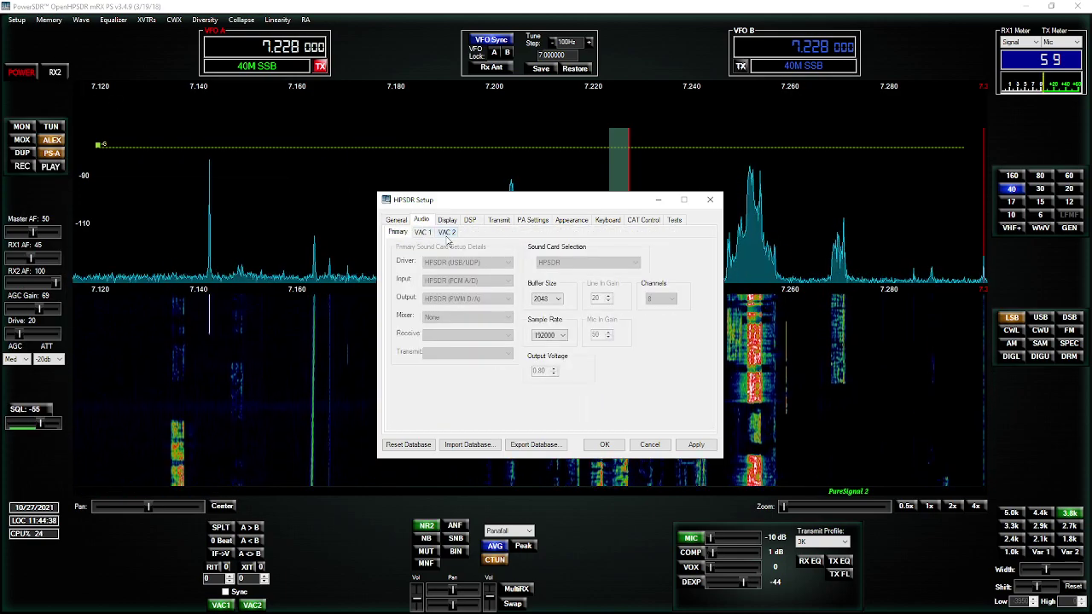
{"action": "left_click", "coordinate": [430, 235]}
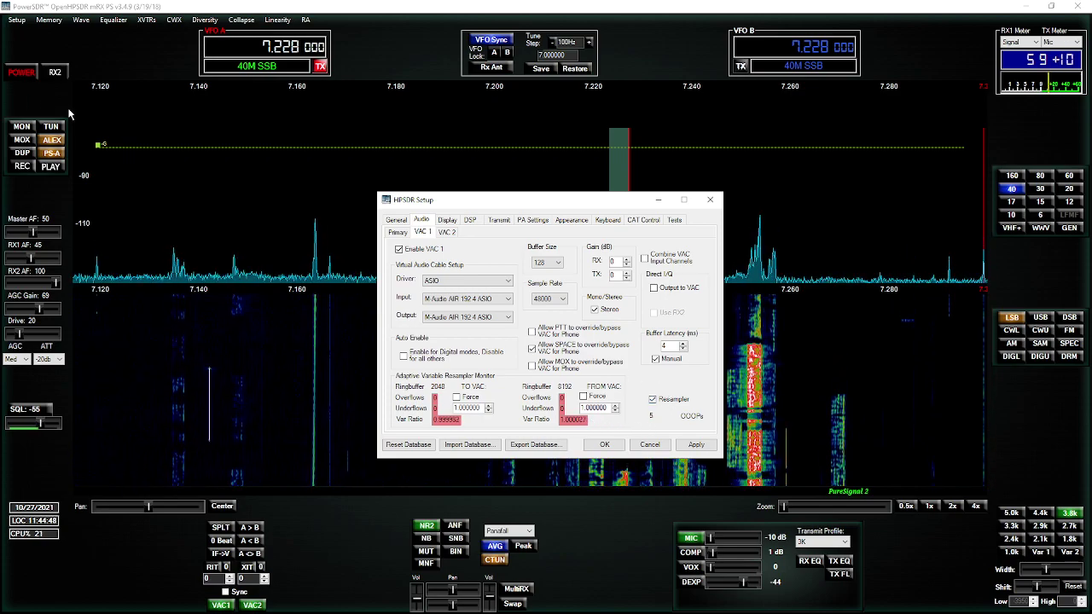
{"action": "left_click_drag", "start_coordinate": [35, 316], "coordinate": [30, 319]}
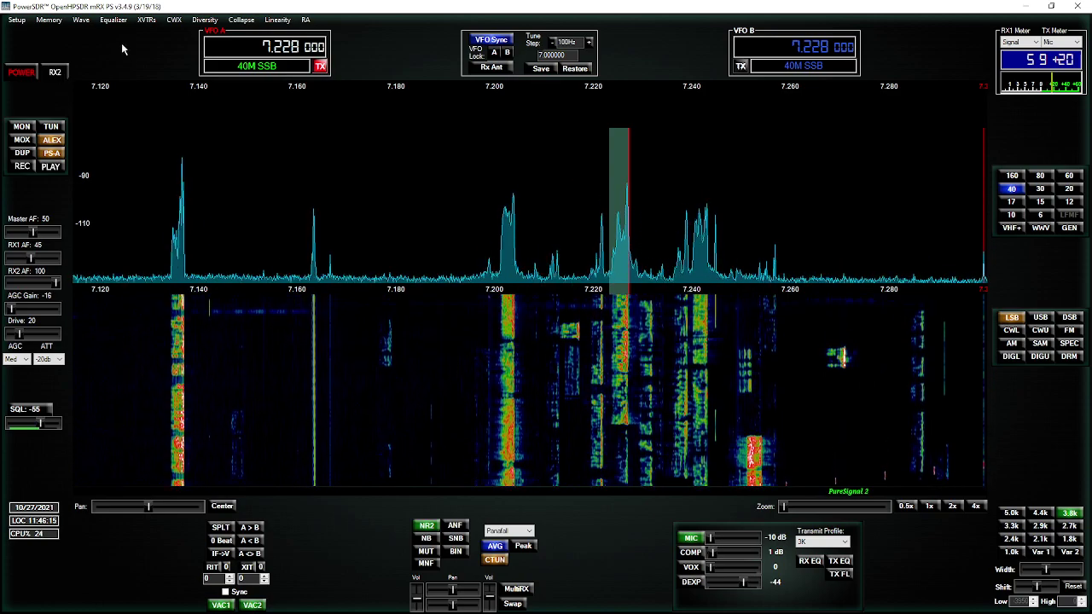
Enable RX2, tune to 7.252 MHz, set RX2 to USB, and unsync VFO B, moving it to 11.252 MHz
{"action": "left_click", "coordinate": [56, 74]}
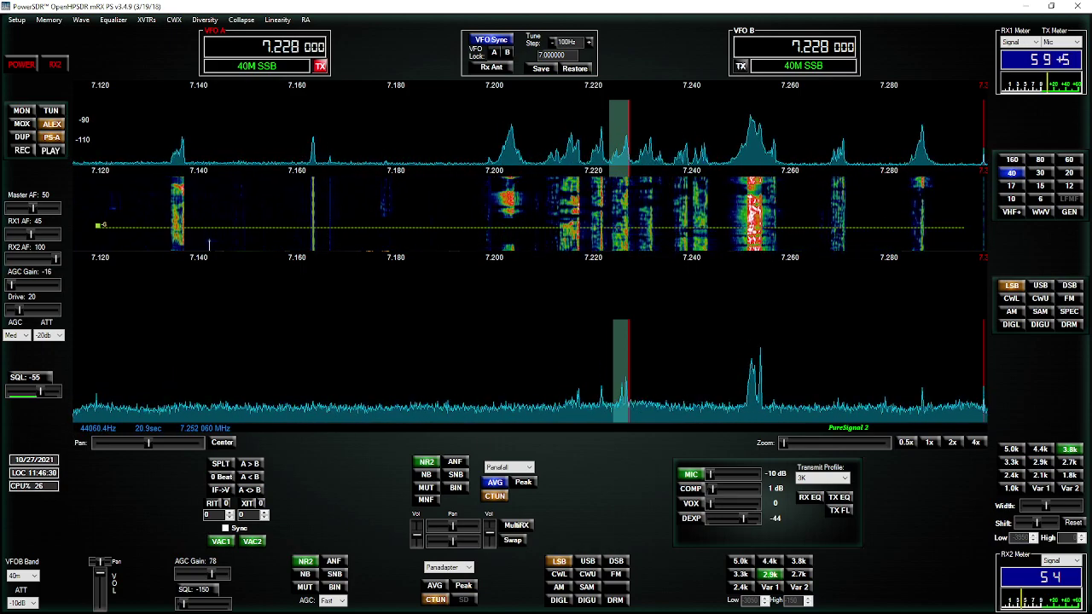
{"action": "left_click", "coordinate": [742, 345]}
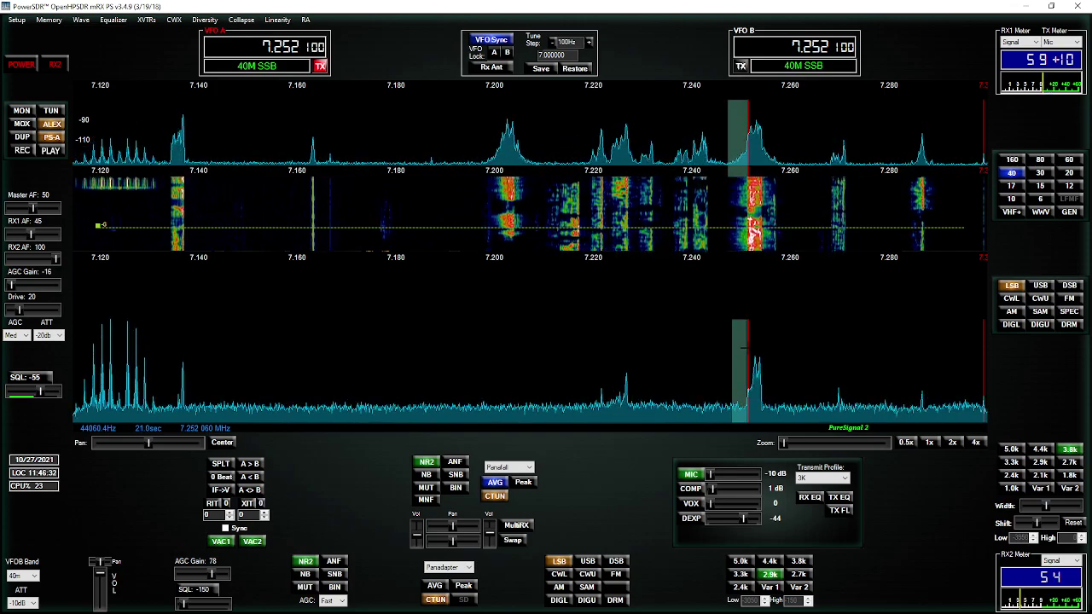
{"action": "left_click", "coordinate": [588, 561]}
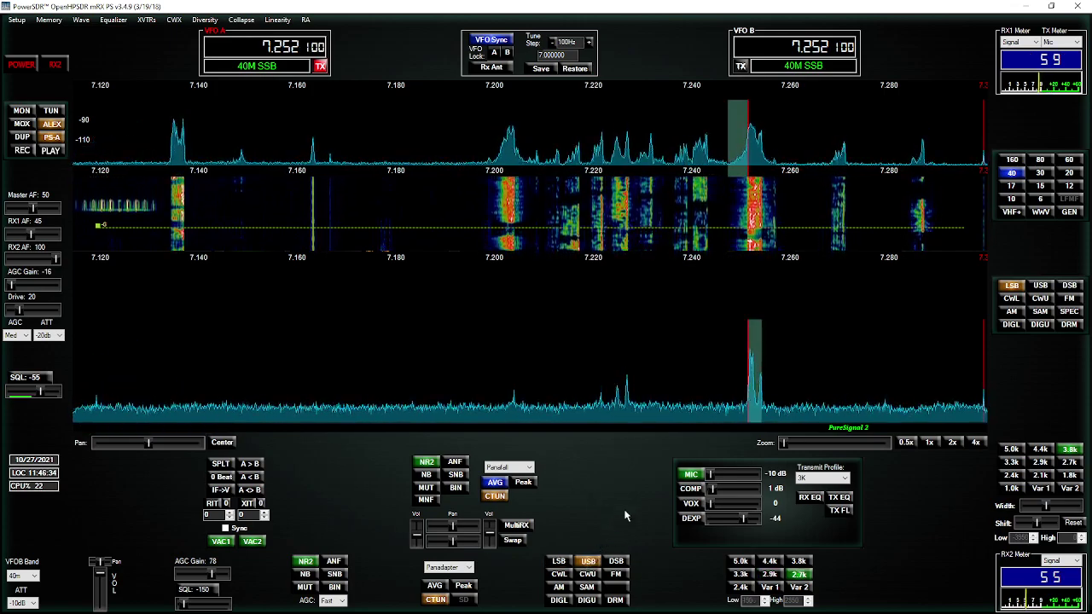
{"action": "scroll", "coordinate": [779, 367], "scroll_direction": "down", "scroll_amount": 1}
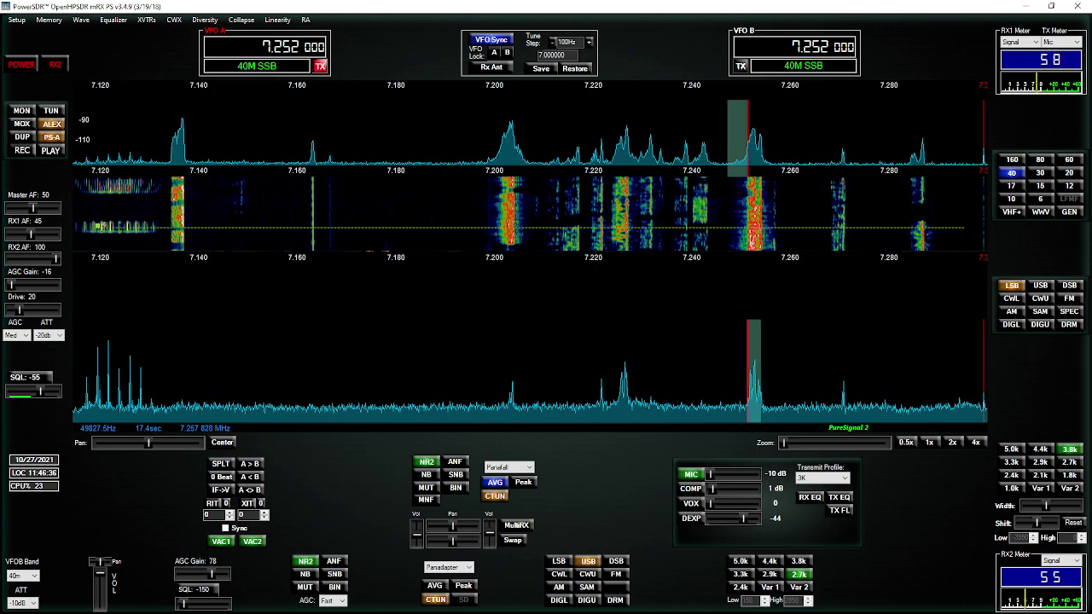
{"action": "left_click", "coordinate": [502, 44]}
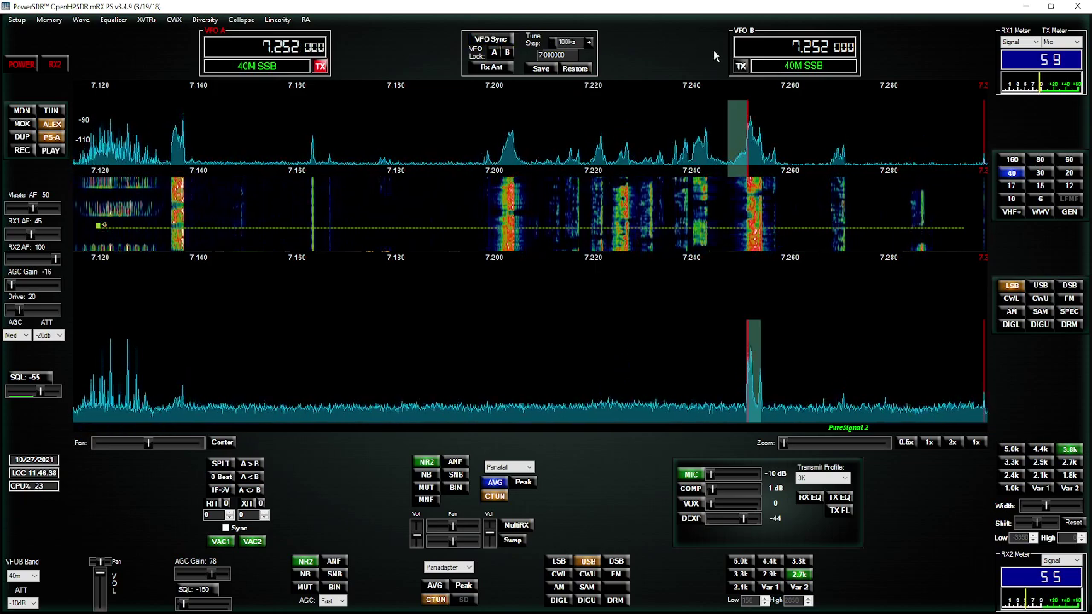
{"action": "scroll", "coordinate": [795, 53], "scroll_direction": "up", "scroll_amount": 4}
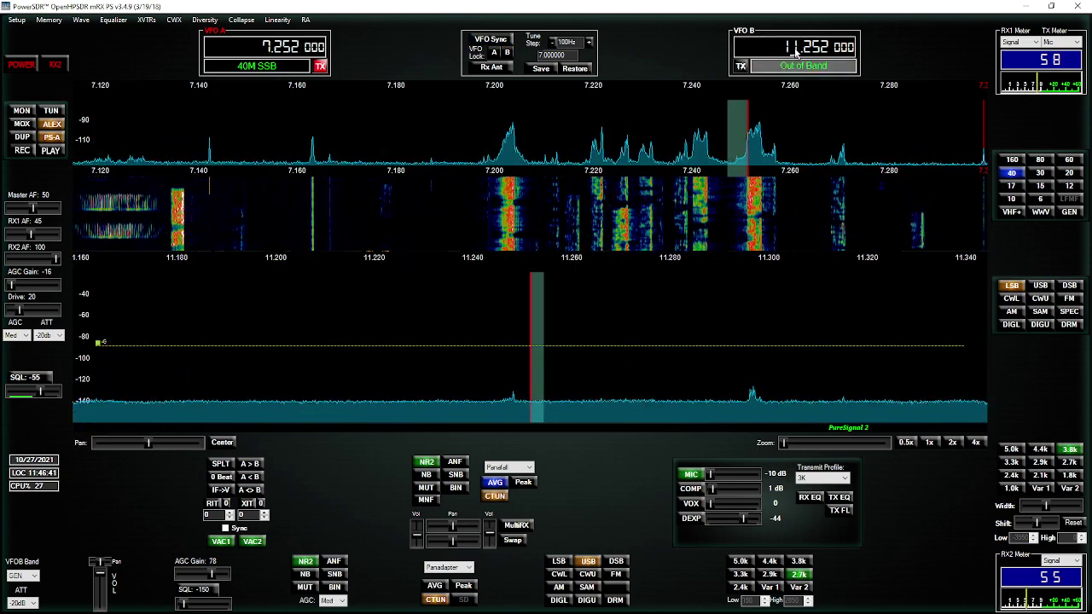
Move VFO B up to 14.2 MHz and tune RX2 to the signal near 14.196 MHz
{"action": "scroll", "coordinate": [795, 53], "scroll_direction": "up", "scroll_amount": 1}
{"action": "scroll", "coordinate": [795, 52], "scroll_direction": "up", "scroll_amount": 1}
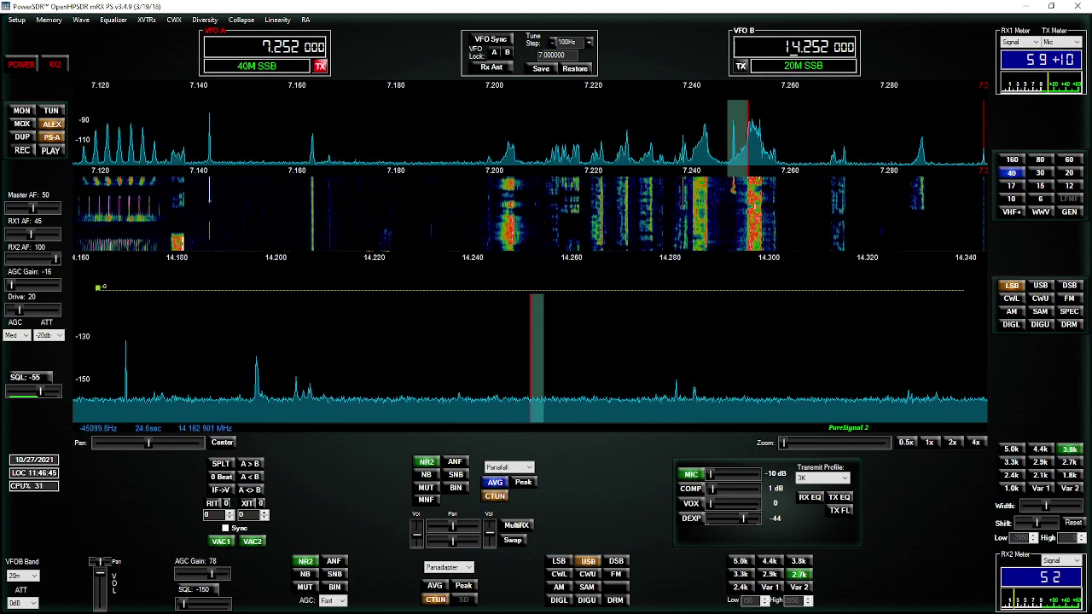
{"action": "left_click", "coordinate": [257, 375]}
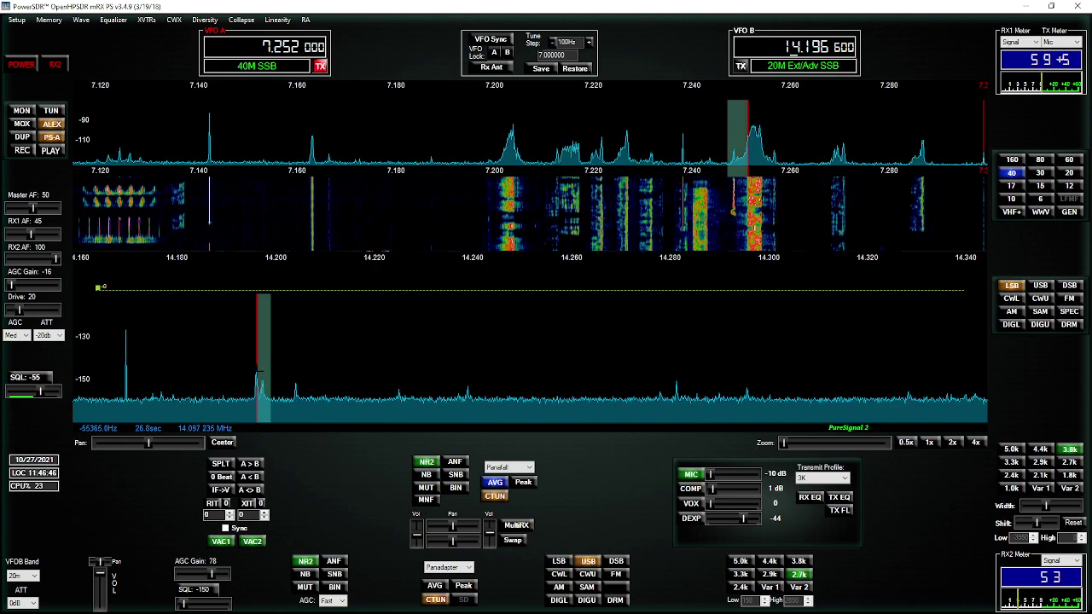
{"action": "scroll", "coordinate": [260, 372], "scroll_direction": "down", "scroll_amount": 2}
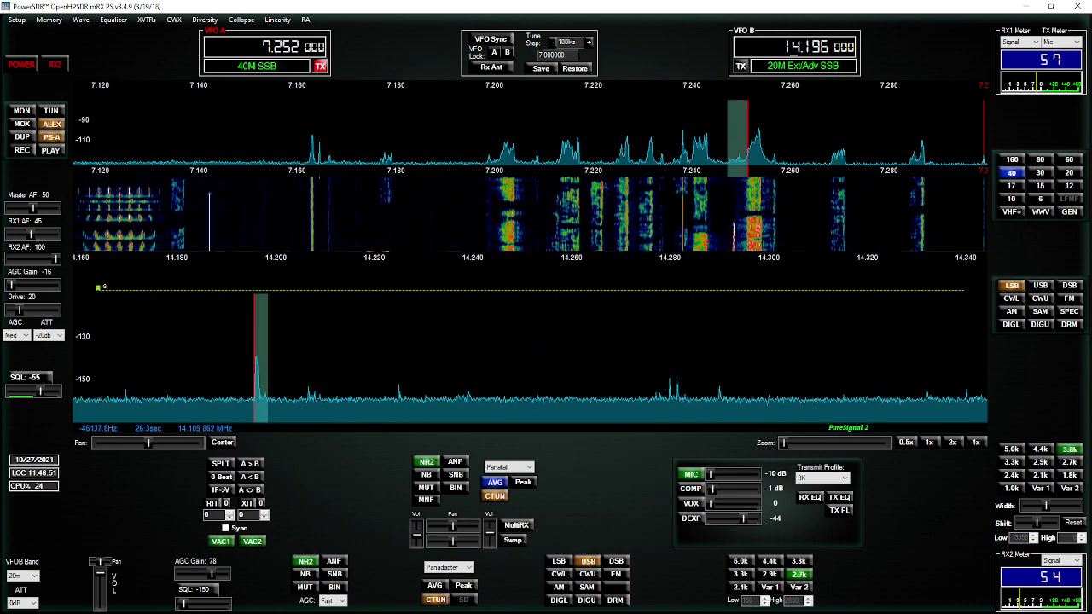
Raise RX2 AGC gain to 83, turn off RX2 NR2, and tune to 14.204 MHz
{"action": "left_click_drag", "start_coordinate": [213, 578], "coordinate": [218, 579]}
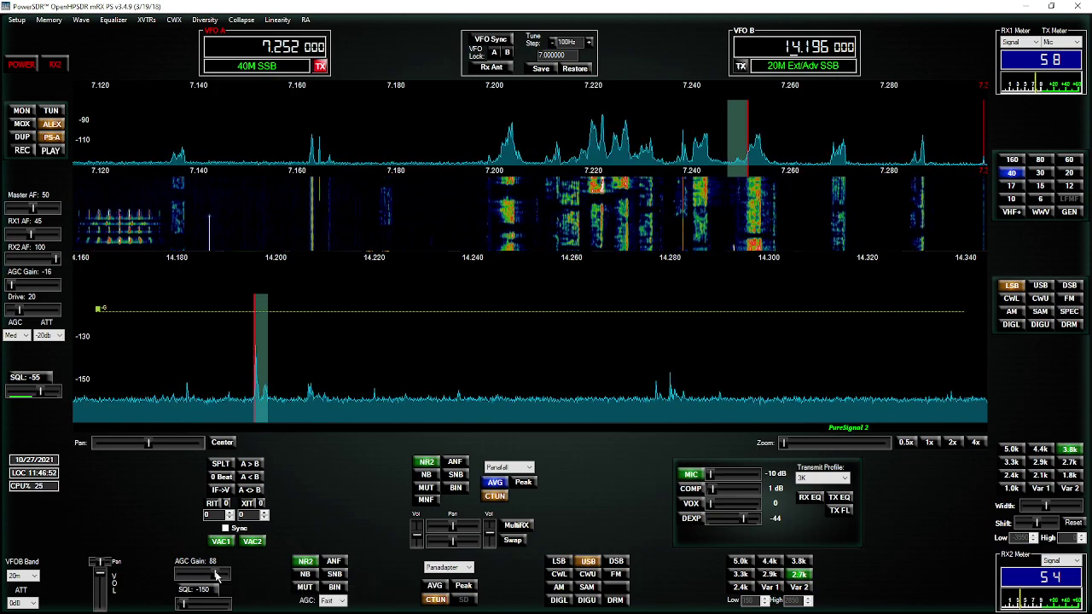
{"action": "left_click", "coordinate": [305, 563]}
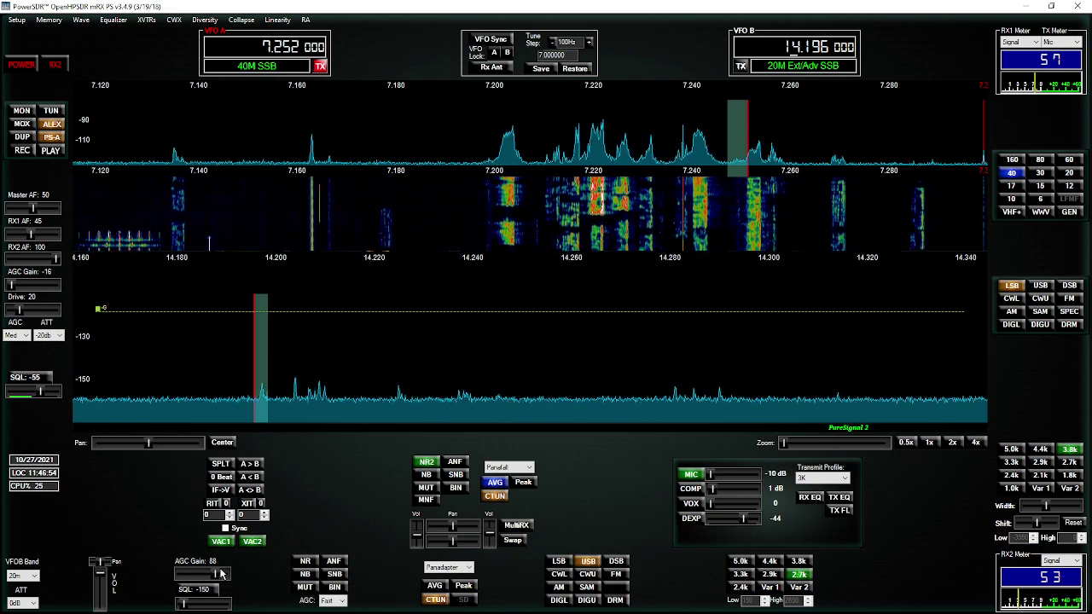
{"action": "scroll", "coordinate": [222, 577], "scroll_direction": "down", "scroll_amount": 5}
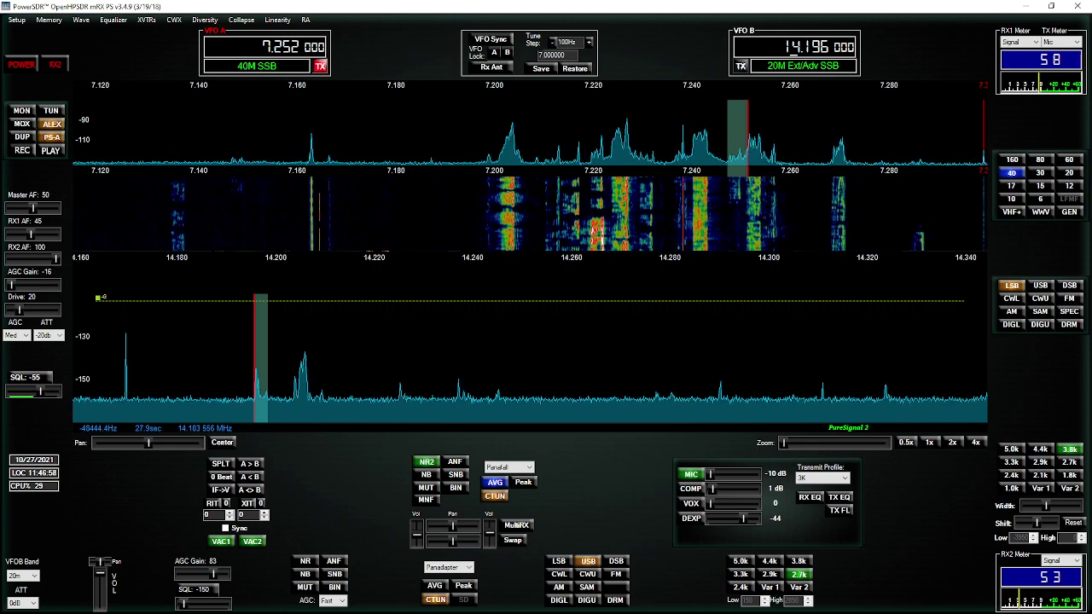
{"action": "left_click", "coordinate": [297, 372]}
{"action": "scroll", "coordinate": [297, 372], "scroll_direction": "down", "scroll_amount": 1}
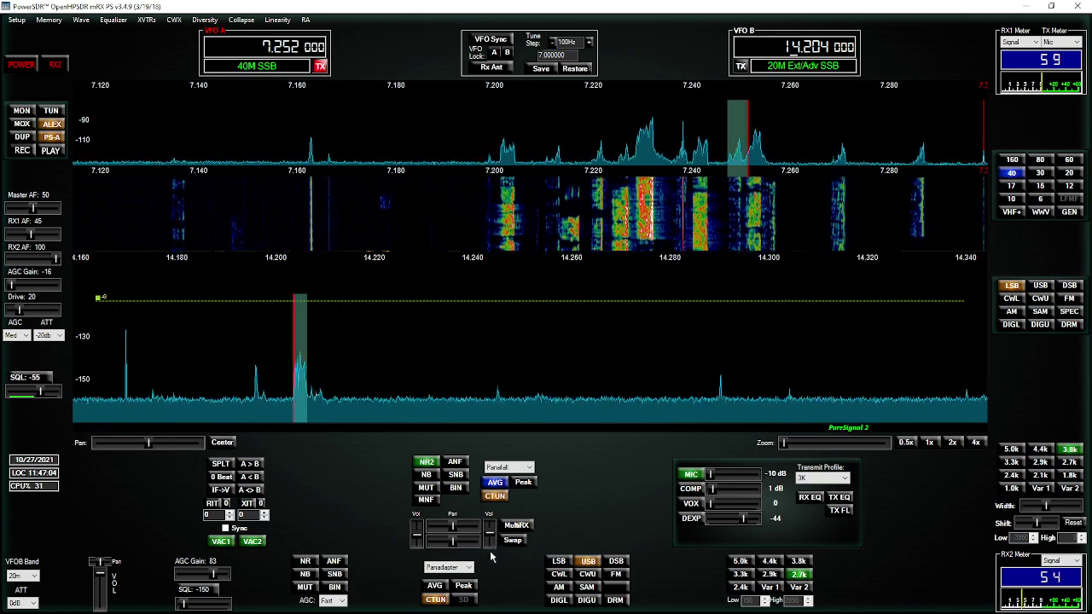
Keep RX2 on Panadapter and change the RX1 display from Panafall to Panadapter
{"action": "left_click", "coordinate": [465, 568]}
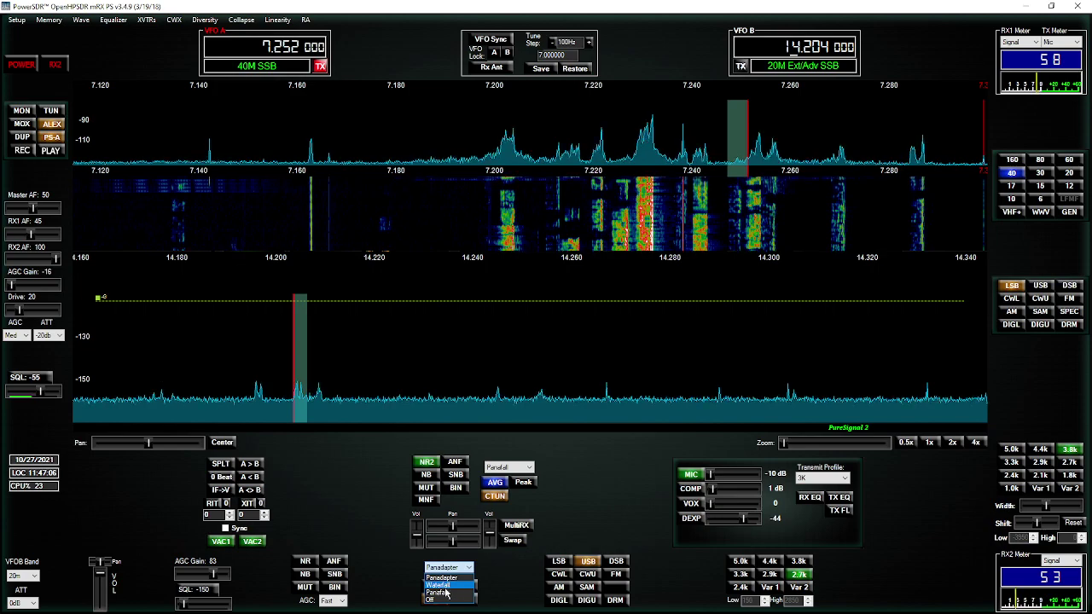
{"action": "left_click", "coordinate": [452, 580]}
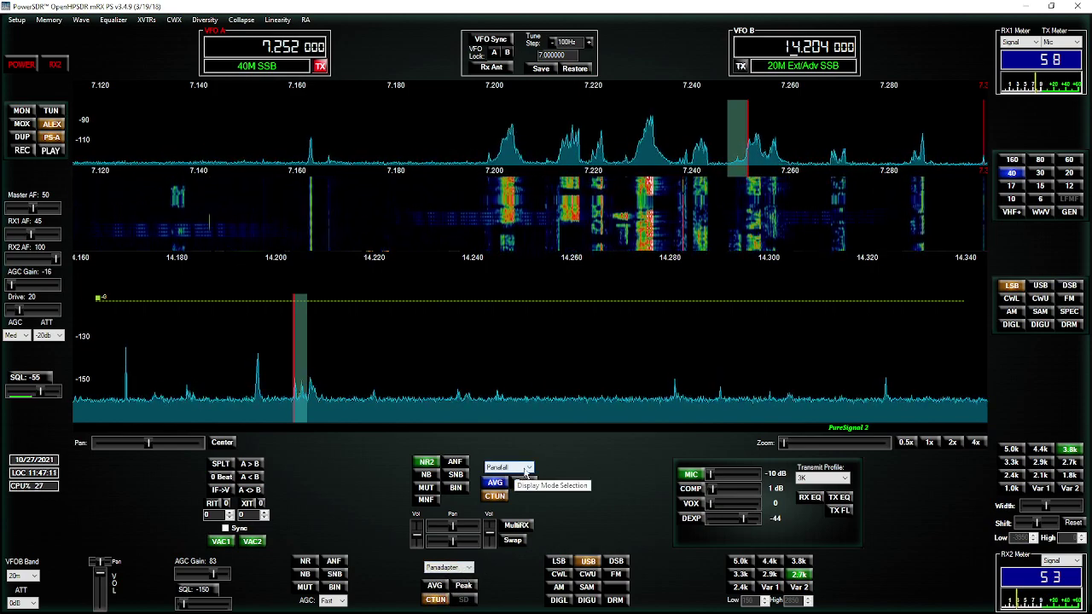
{"action": "left_click", "coordinate": [525, 470]}
{"action": "left_click", "coordinate": [504, 485]}
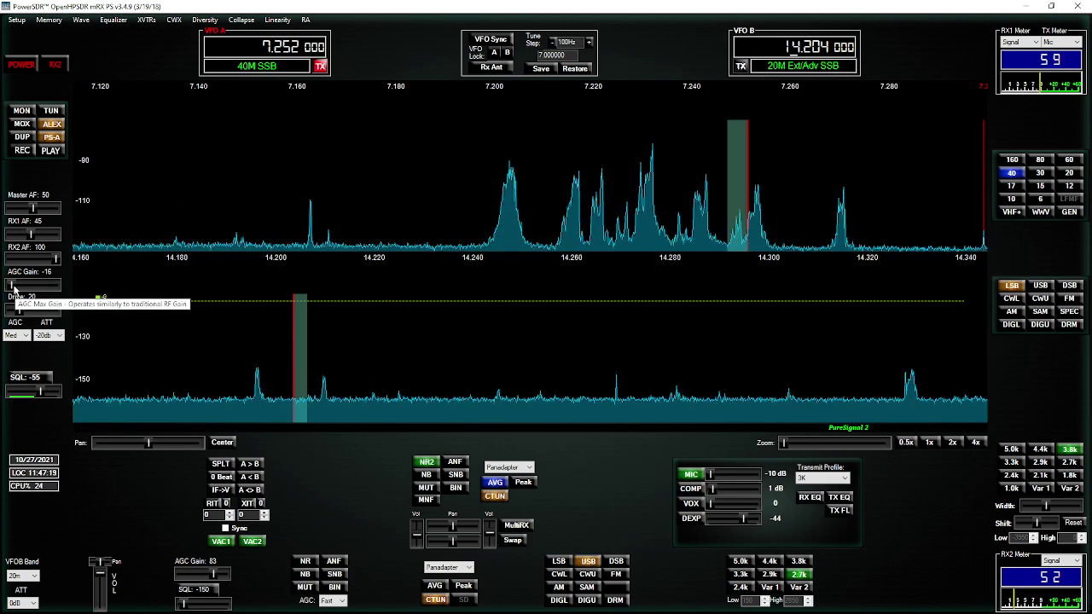
Tune VFO A to 7.233 MHz and set the RX1 AGC gain to about 60
{"action": "left_click_drag", "start_coordinate": [12, 286], "coordinate": [40, 289]}
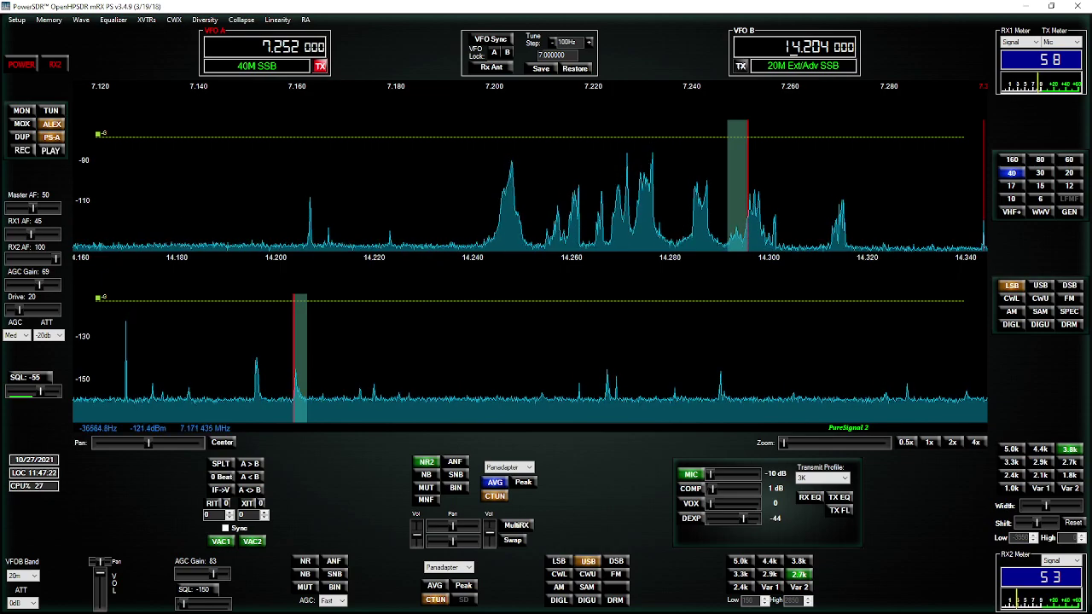
{"action": "left_click", "coordinate": [654, 195]}
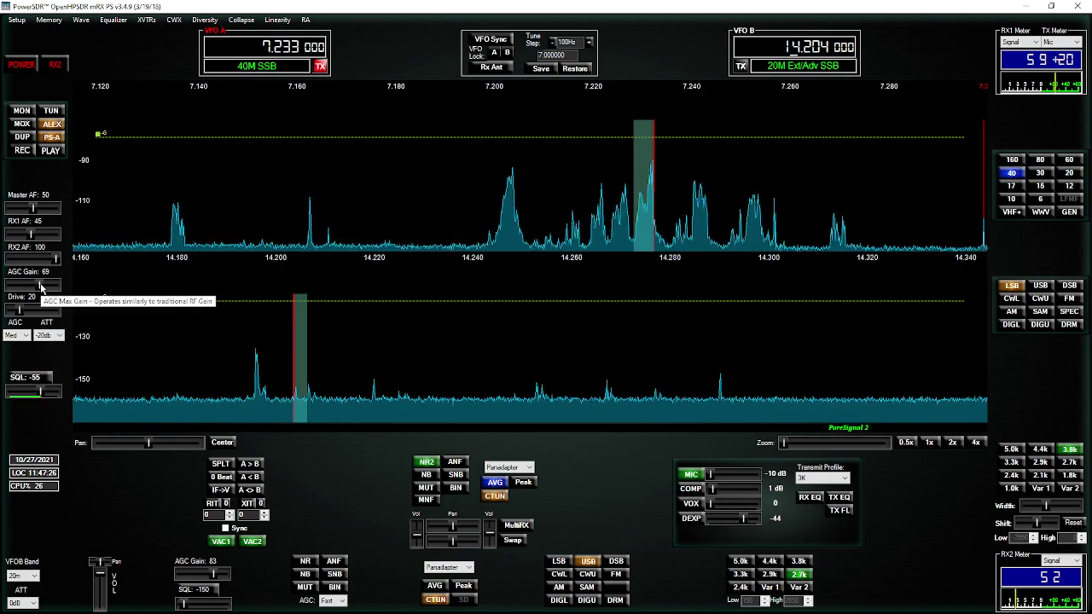
{"action": "left_click_drag", "start_coordinate": [39, 289], "coordinate": [38, 288]}
Power the radio off with VFO A at 7.233 MHz and VFO B at 14.204 MHz
{"action": "left_click", "coordinate": [33, 65]}
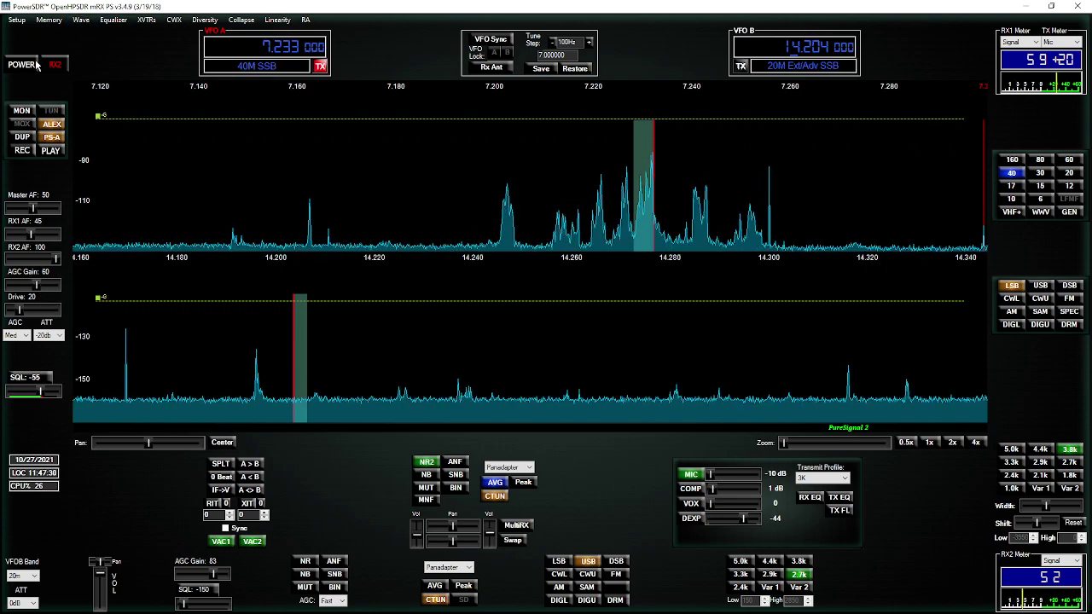